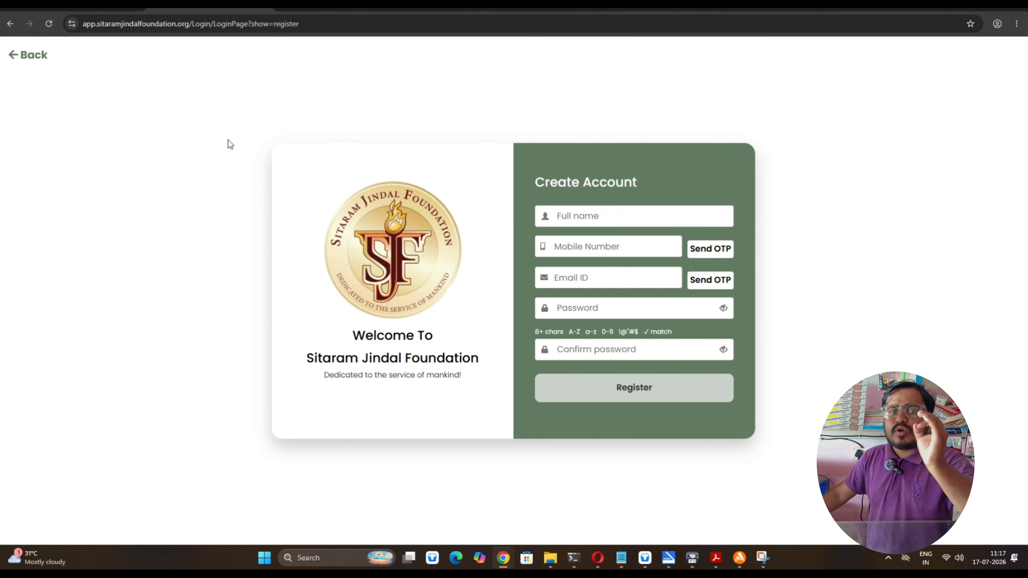
# In a new tab, search Google for 'sitaram jindal scholarship' using the recent-search suggestion
pyautogui.hotkey('ctrl', 't')
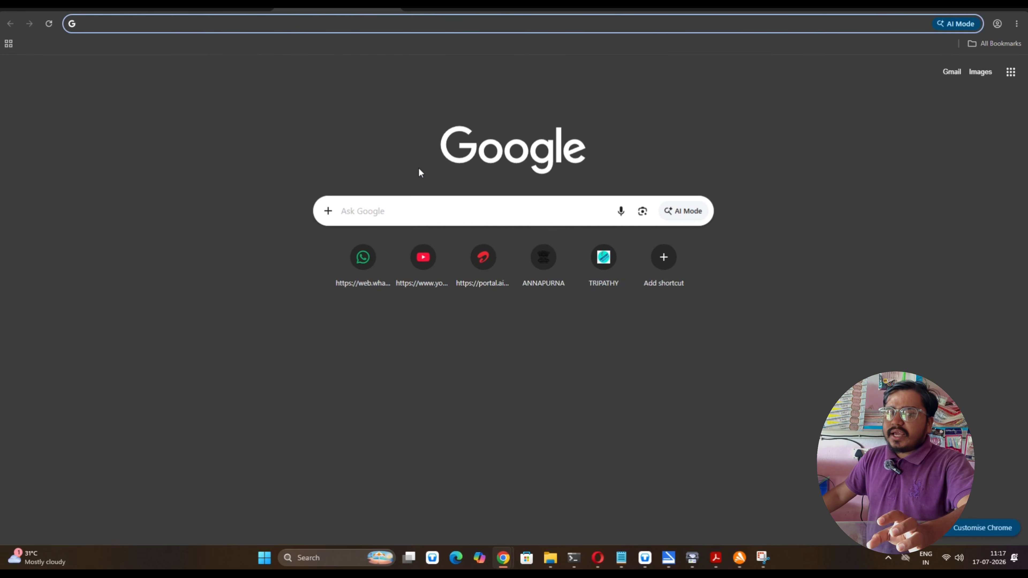
pyautogui.click(392, 205)
pyautogui.click(403, 237)
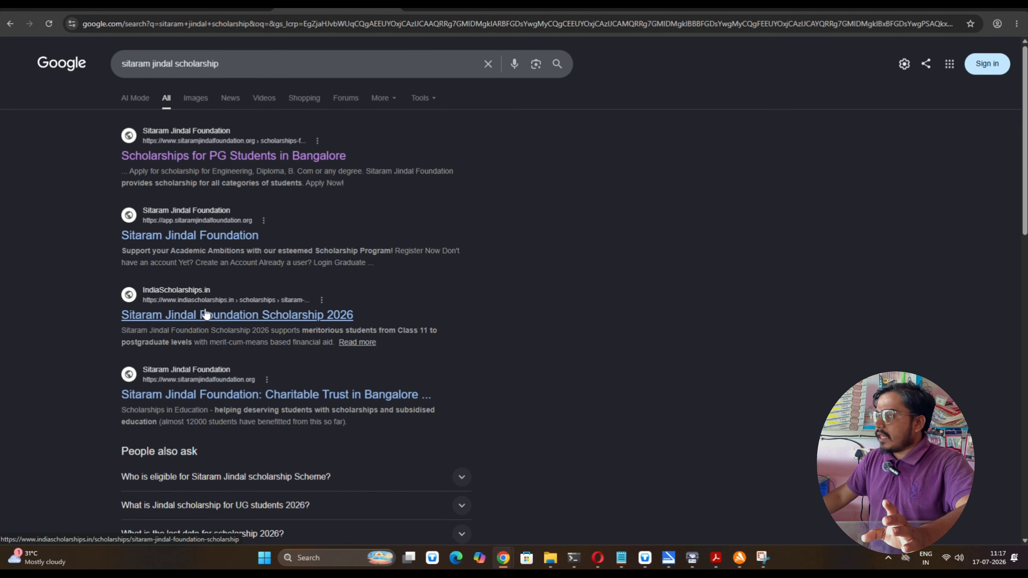
pyautogui.scroll(-4, 204, 324)
pyautogui.scroll(4, 207, 366)
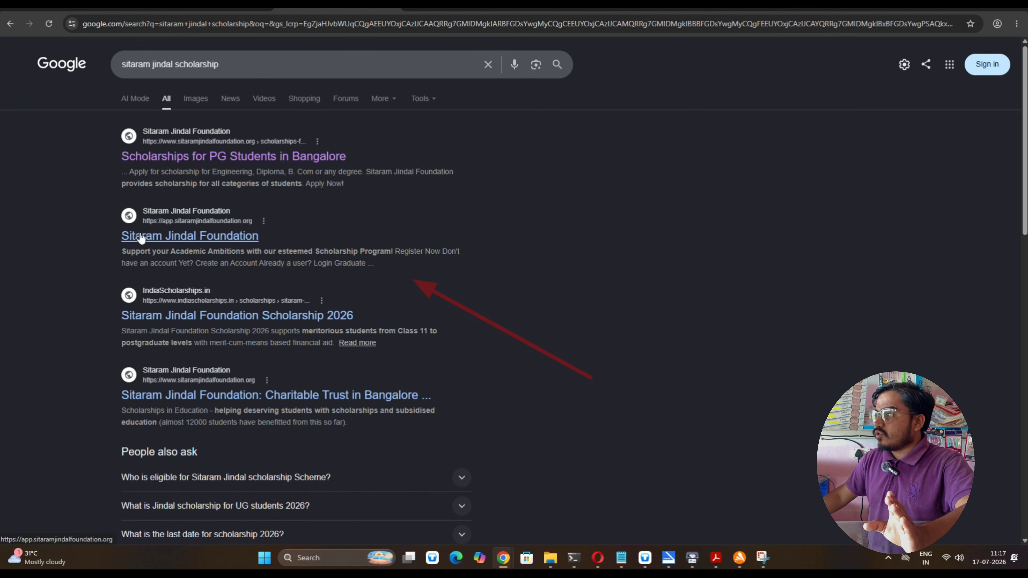
# Open the Sitaram Jindal Foundation result at app.sitaramjindalfoundation.org
pyautogui.click(212, 241)
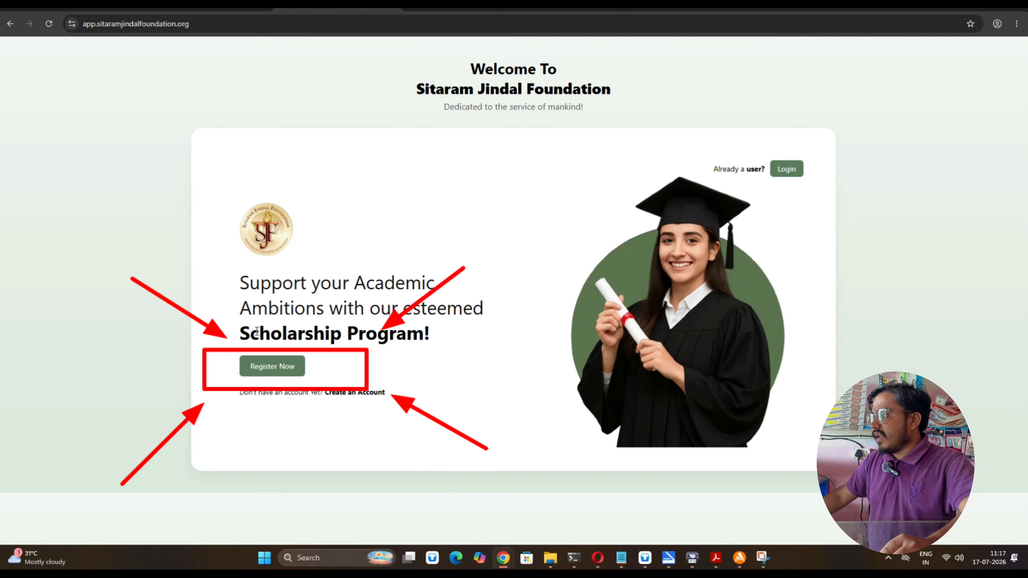
# Go to the Create Account form through Register Now on the welcome page
pyautogui.click(277, 368)
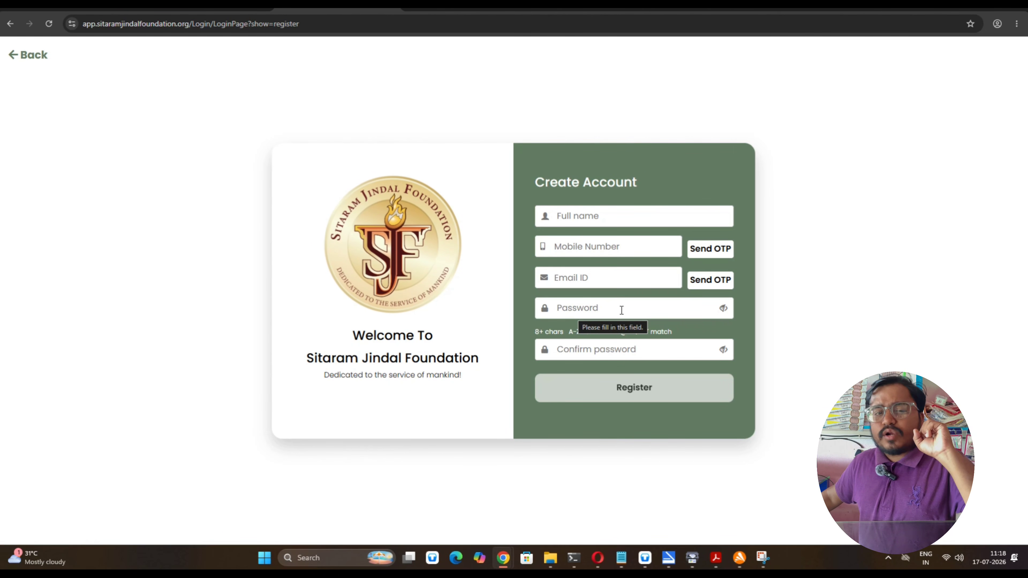
pyautogui.moveTo(604, 383)
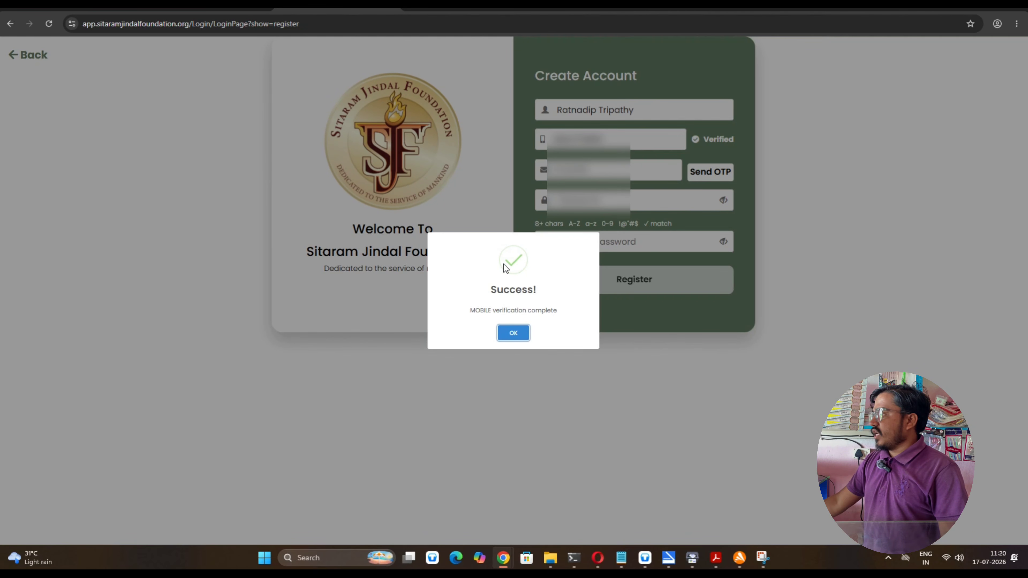
# Dismiss the mobile verification Success popup, leaving the number marked Verified
pyautogui.click(511, 333)
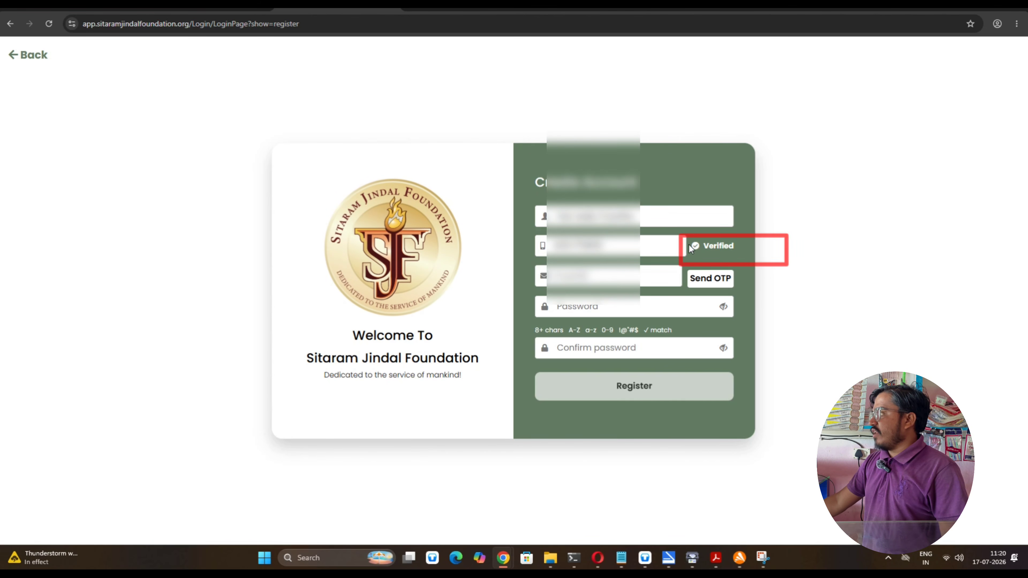
# Verify the email with its OTP, set and confirm the password, and register the account
pyautogui.click(612, 277)
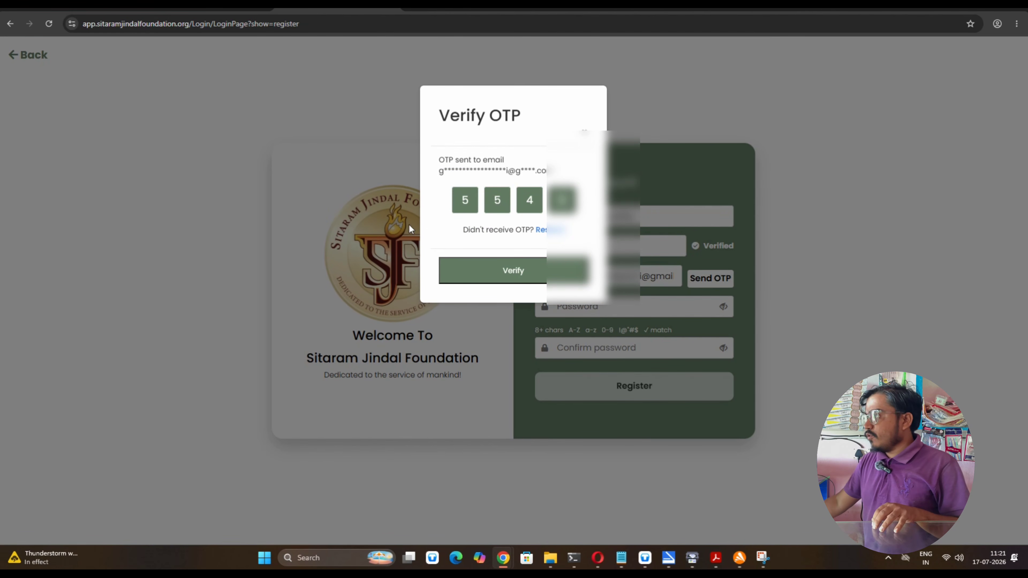
pyautogui.click(508, 270)
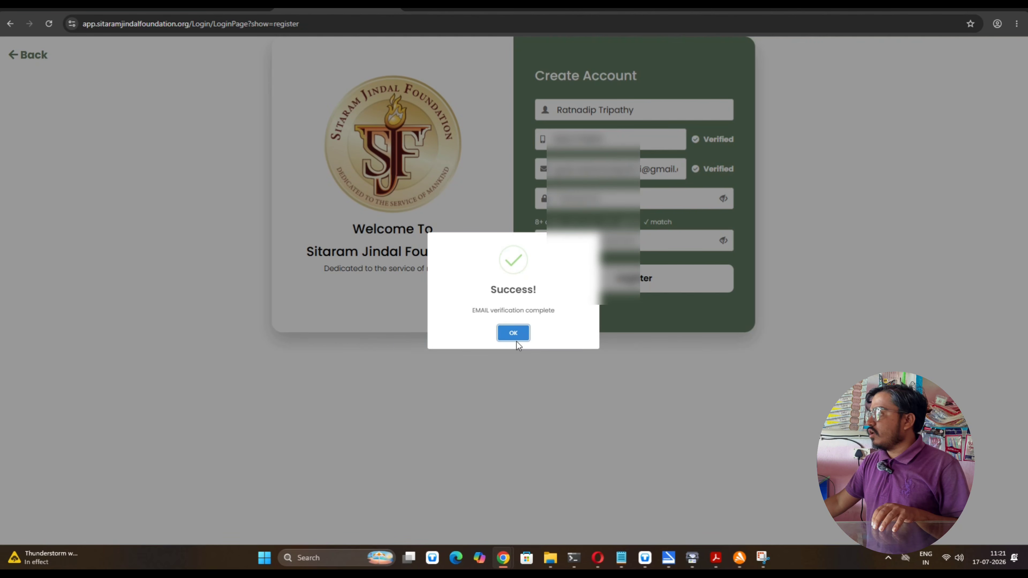
pyautogui.click(513, 333)
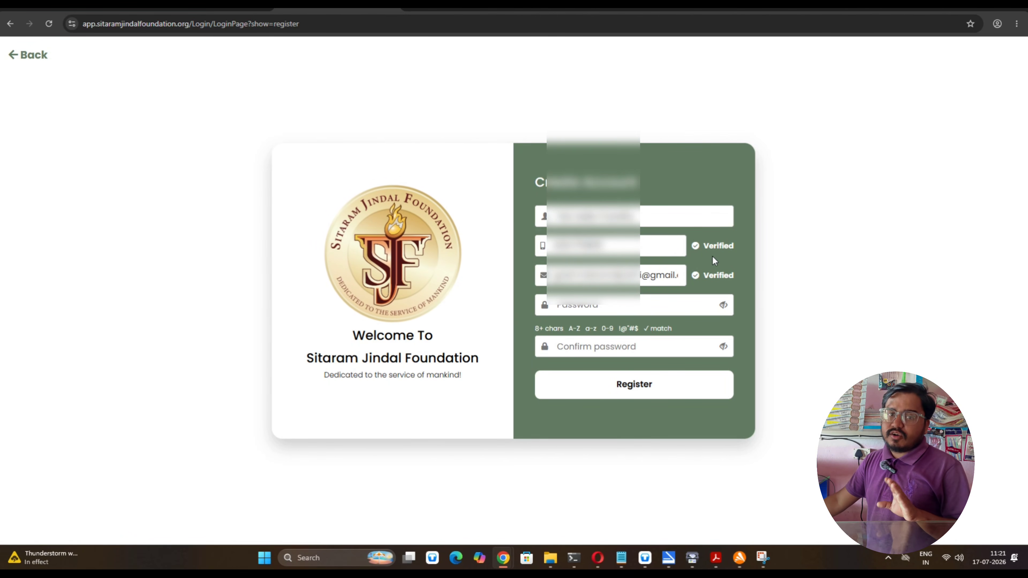
pyautogui.click(605, 311)
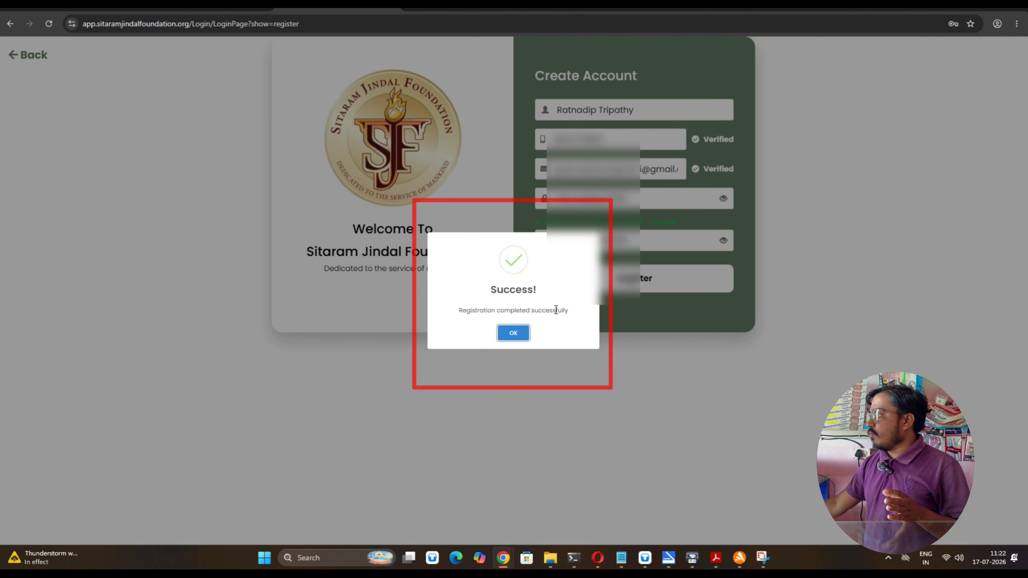
pyautogui.click(510, 333)
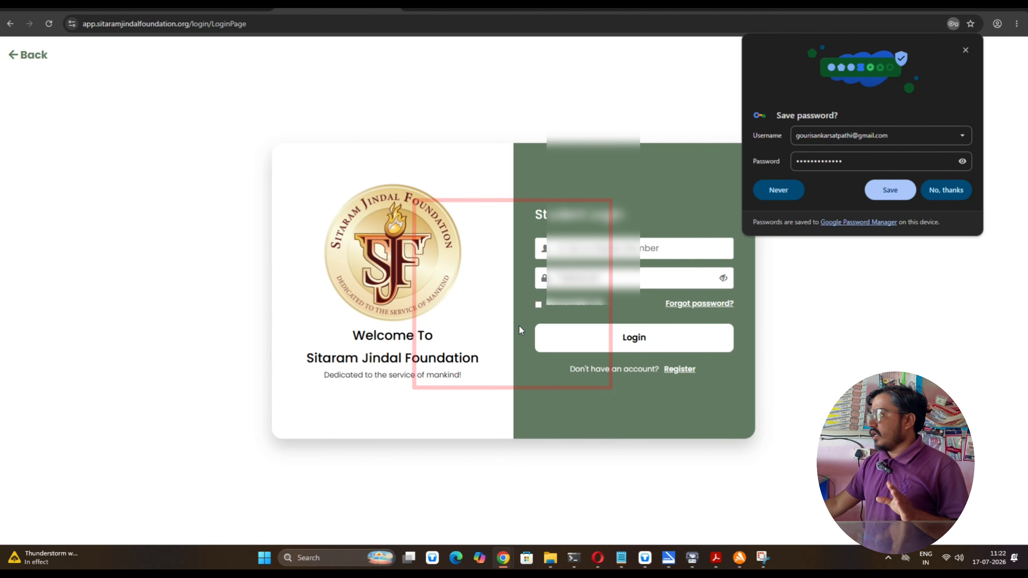
# Decline Chrome's password saving and log in with the registered mobile number and password
pyautogui.click(937, 188)
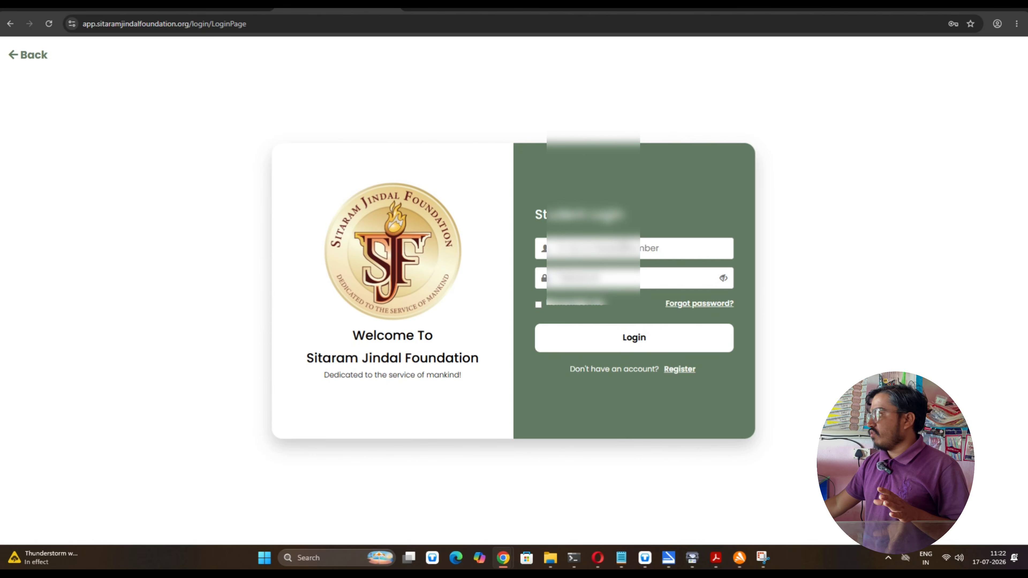
pyautogui.click(625, 250)
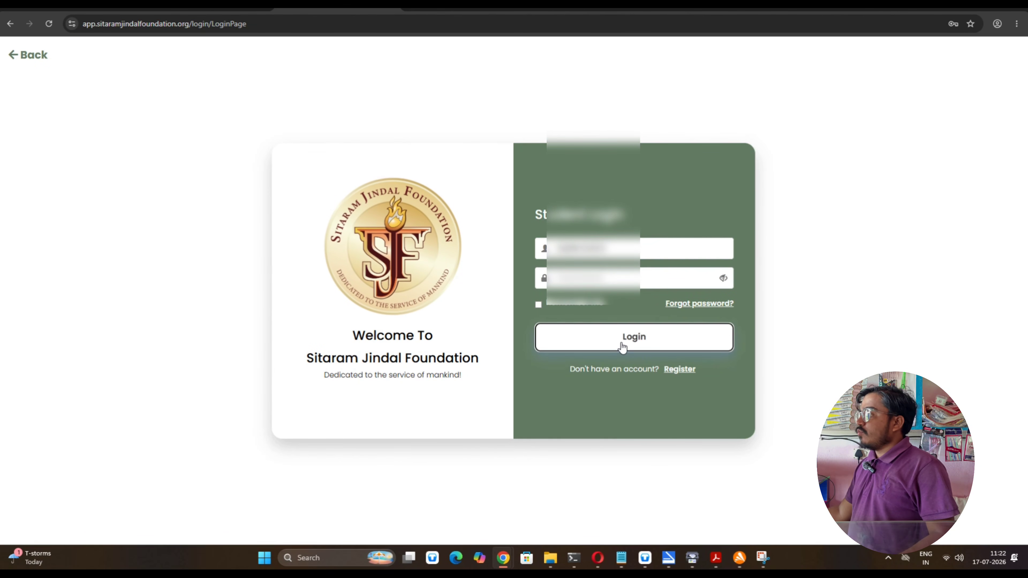
pyautogui.click(623, 346)
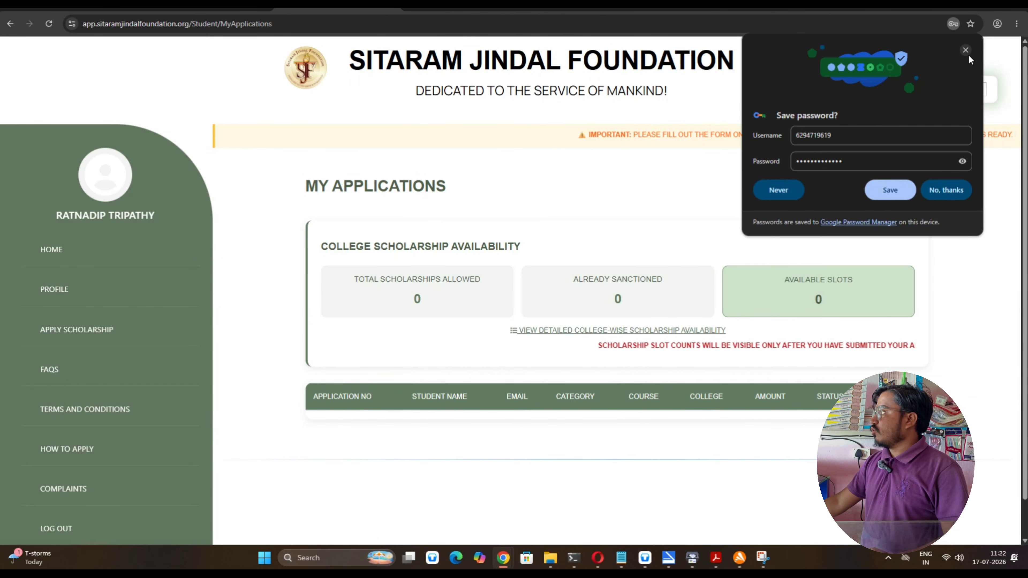
# Close the save-password bubble, open APPLY SCHOLARSHIP and scroll to the eligibility and income limits
pyautogui.click(968, 53)
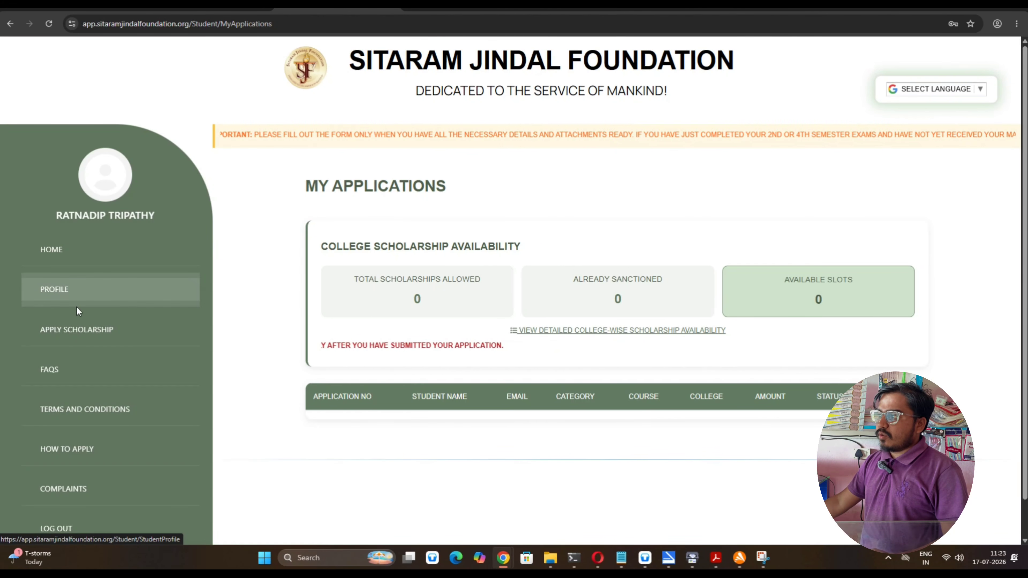
pyautogui.click(71, 331)
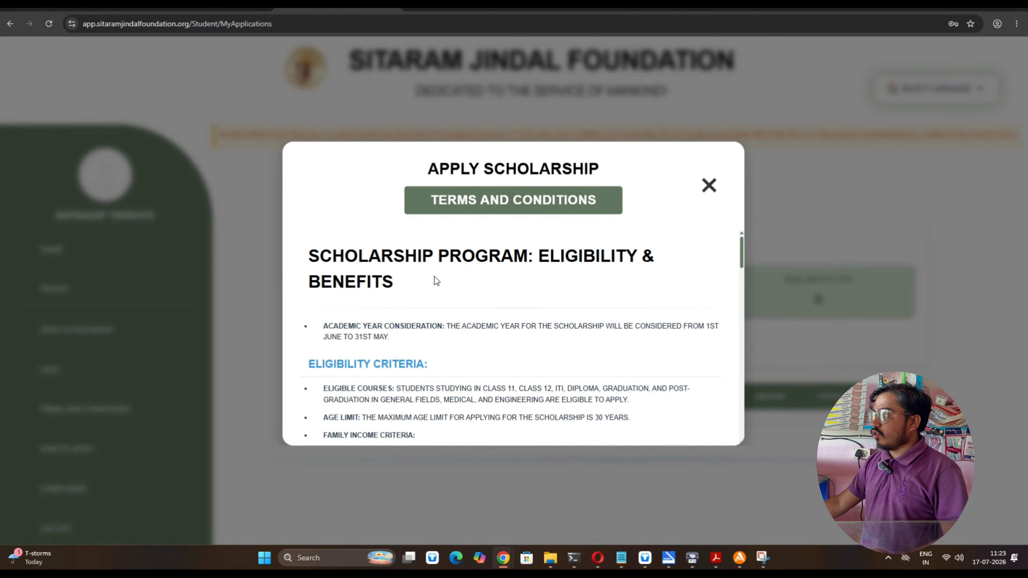
pyautogui.scroll(-3, 404, 332)
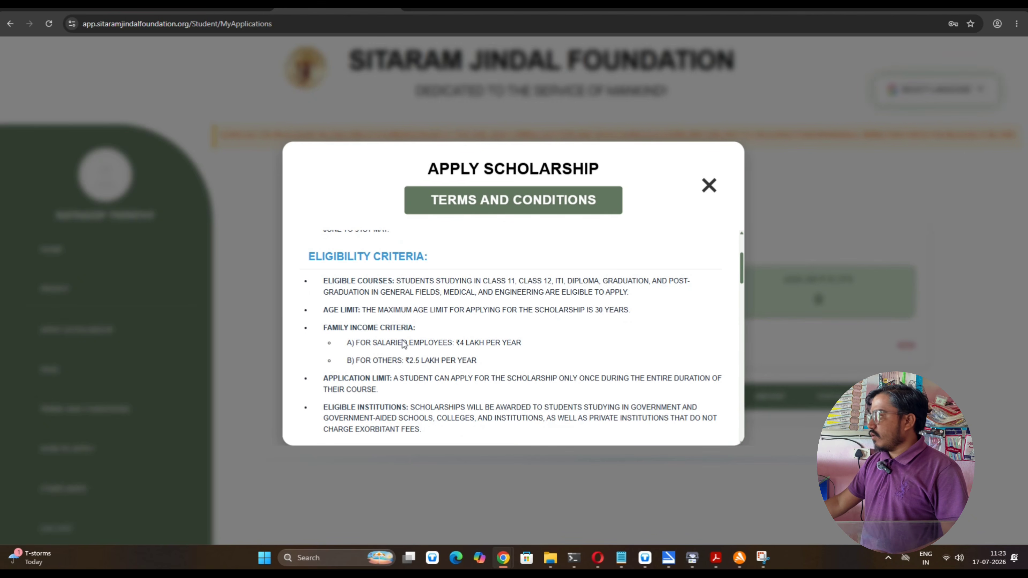
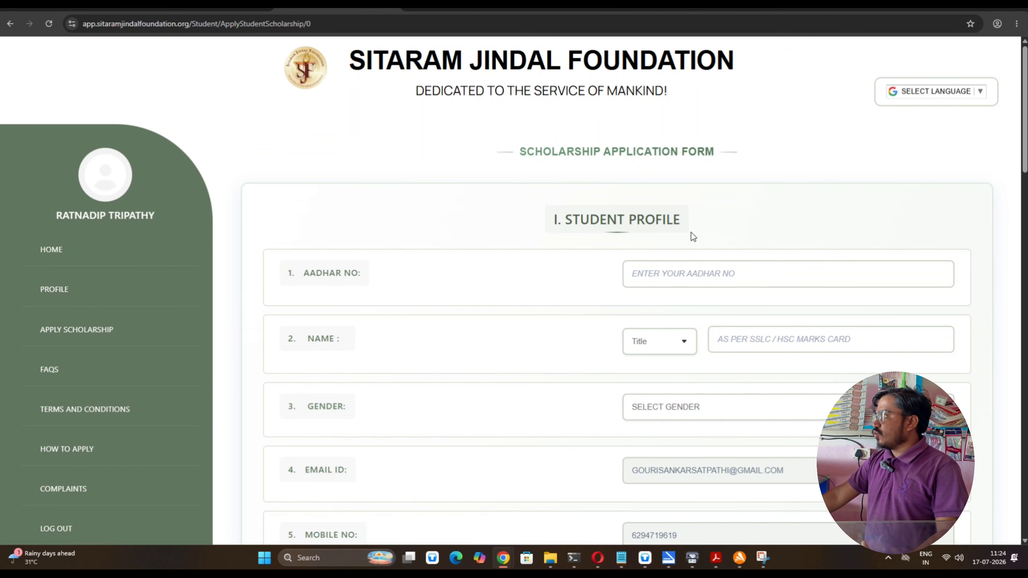
pyautogui.scroll(-2, 324, 291)
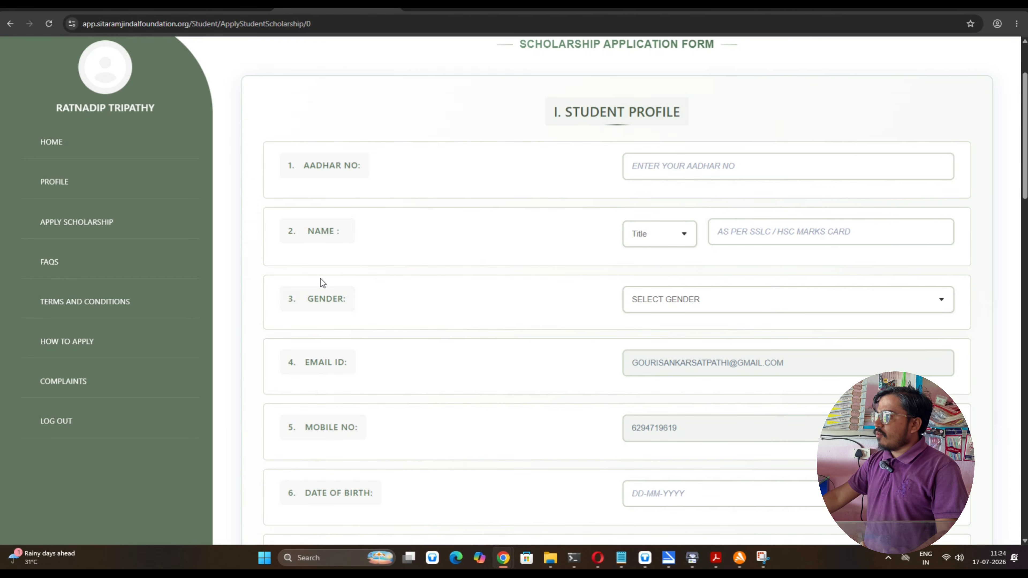
pyautogui.moveTo(305, 166); pyautogui.dragTo(373, 177)
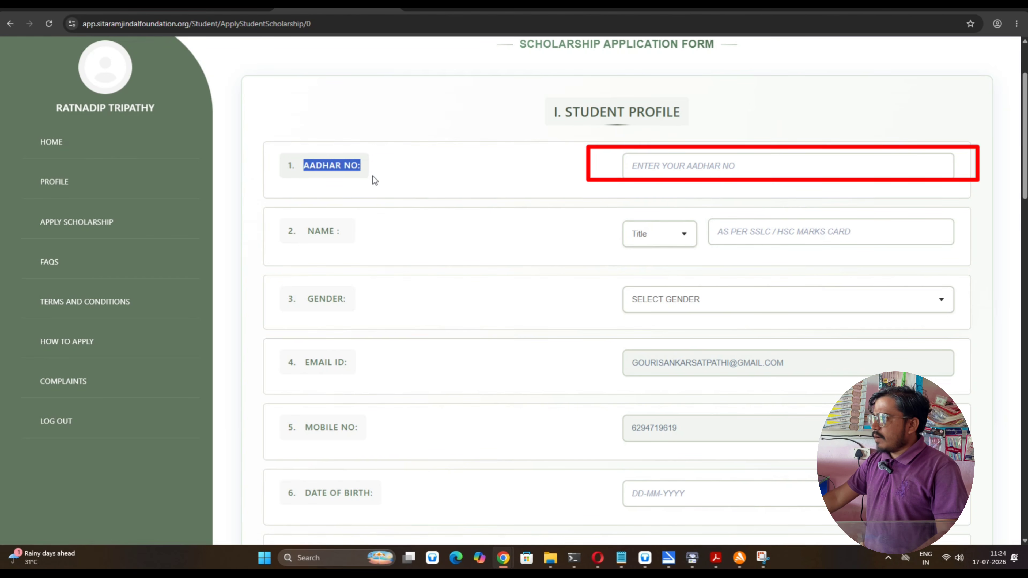
pyautogui.moveTo(310, 232); pyautogui.dragTo(356, 233)
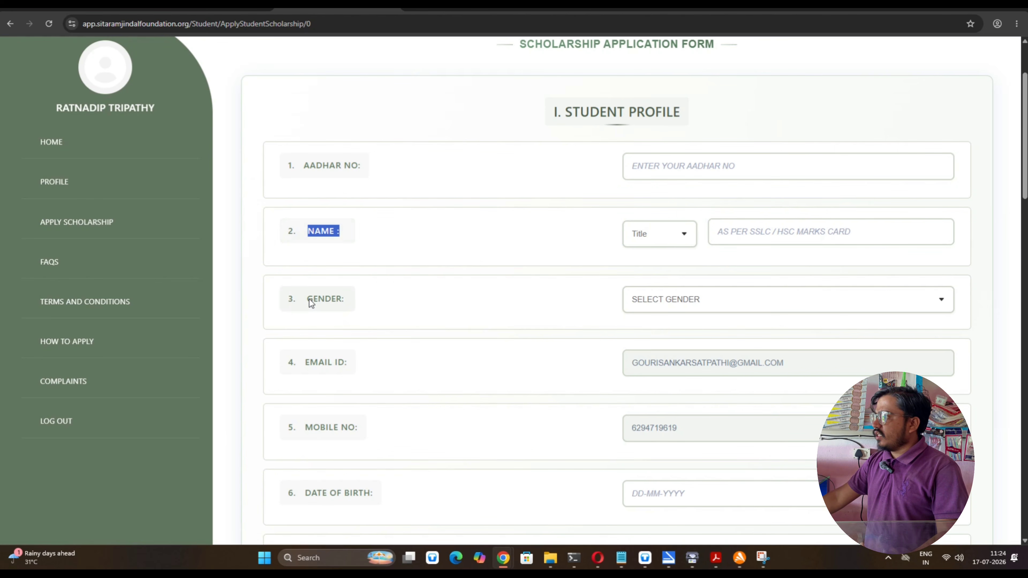
pyautogui.moveTo(314, 298); pyautogui.dragTo(381, 310)
pyautogui.scroll(-3, 365, 312)
pyautogui.moveTo(323, 212); pyautogui.dragTo(356, 213)
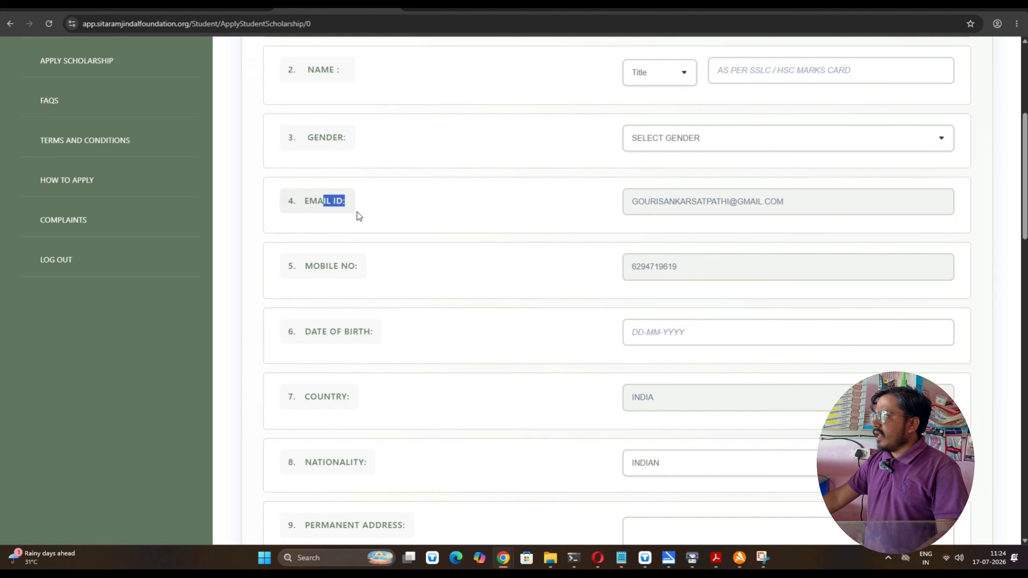
pyautogui.moveTo(313, 268); pyautogui.dragTo(358, 268)
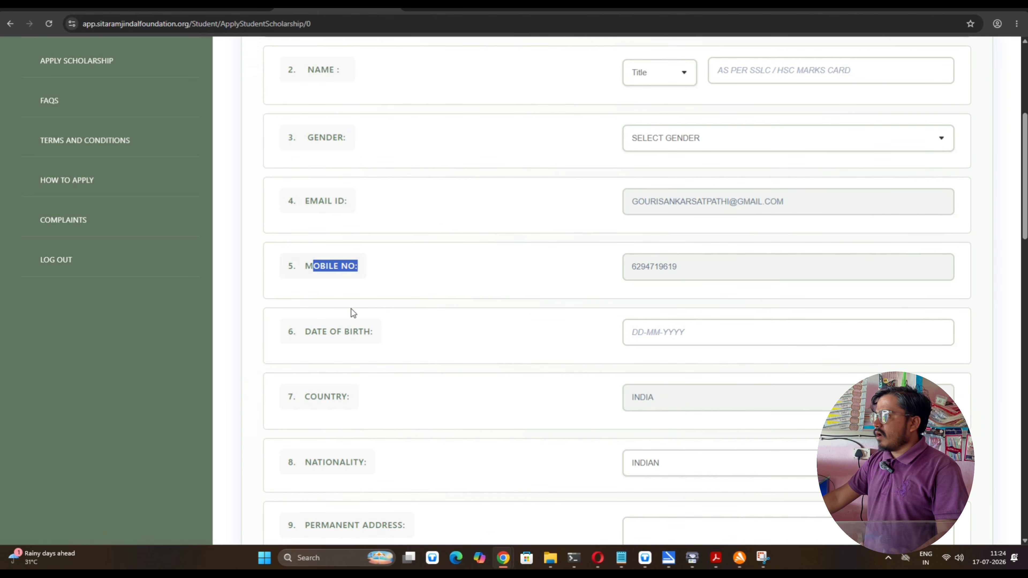
pyautogui.moveTo(317, 331); pyautogui.dragTo(374, 342)
pyautogui.scroll(-2, 326, 326)
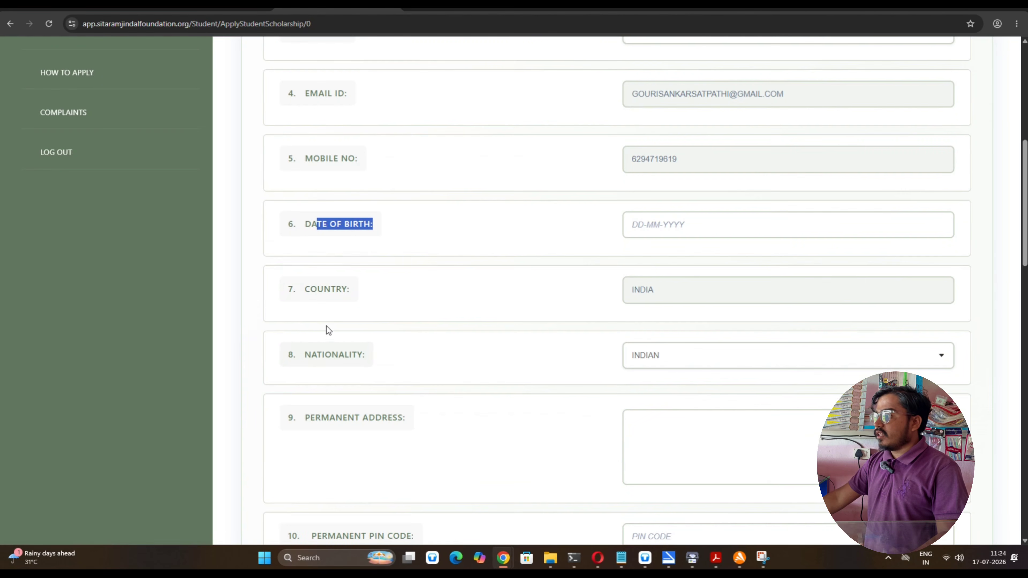
pyautogui.click(311, 289)
pyautogui.moveTo(311, 290); pyautogui.dragTo(350, 290)
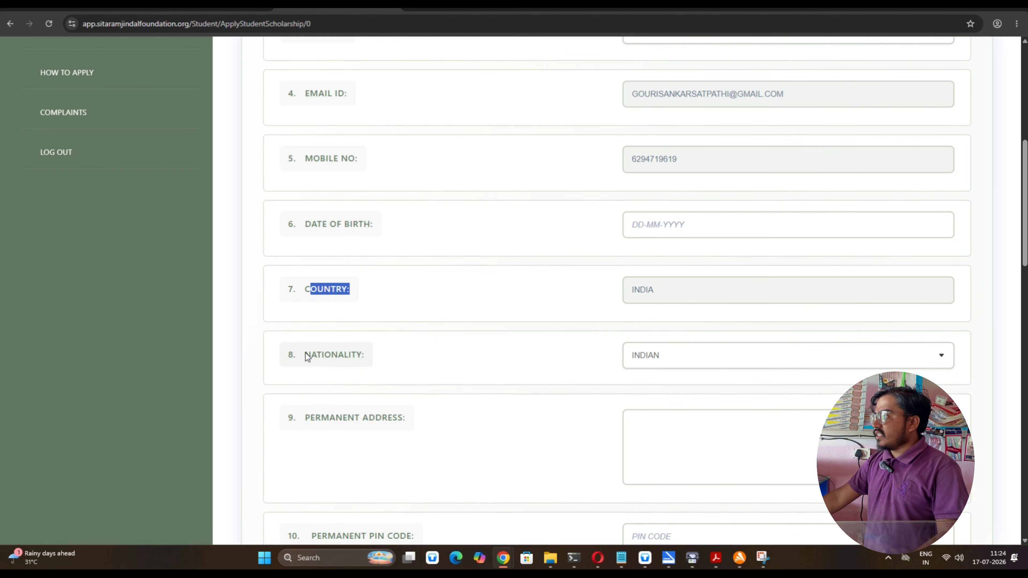
pyautogui.moveTo(316, 356); pyautogui.dragTo(403, 363)
pyautogui.scroll(-1, 425, 397)
pyautogui.click(314, 356)
pyautogui.scroll(-2, 357, 394)
pyautogui.moveTo(323, 376); pyautogui.dragTo(424, 399)
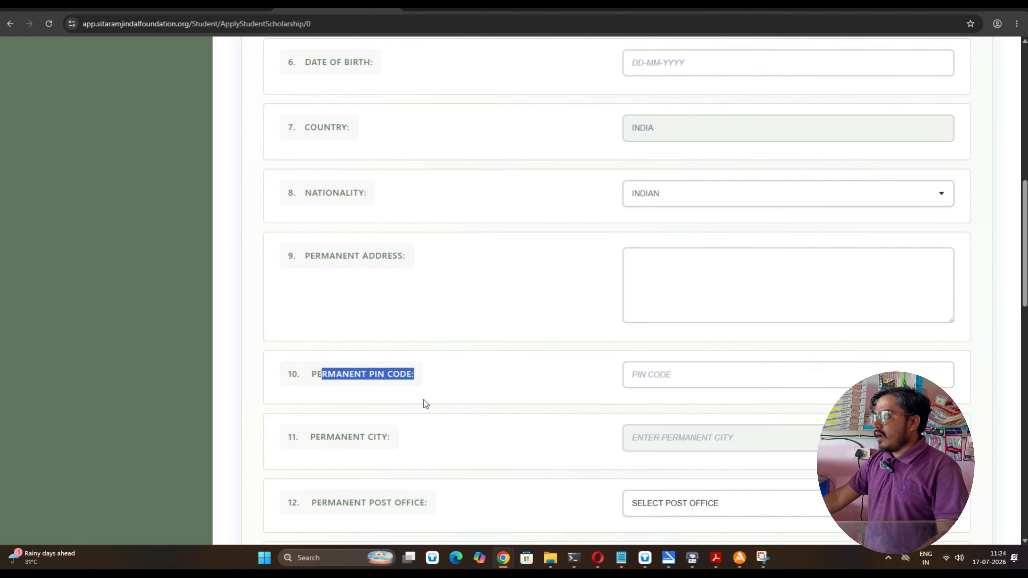
pyautogui.scroll(-2, 424, 399)
pyautogui.moveTo(310, 330); pyautogui.dragTo(406, 338)
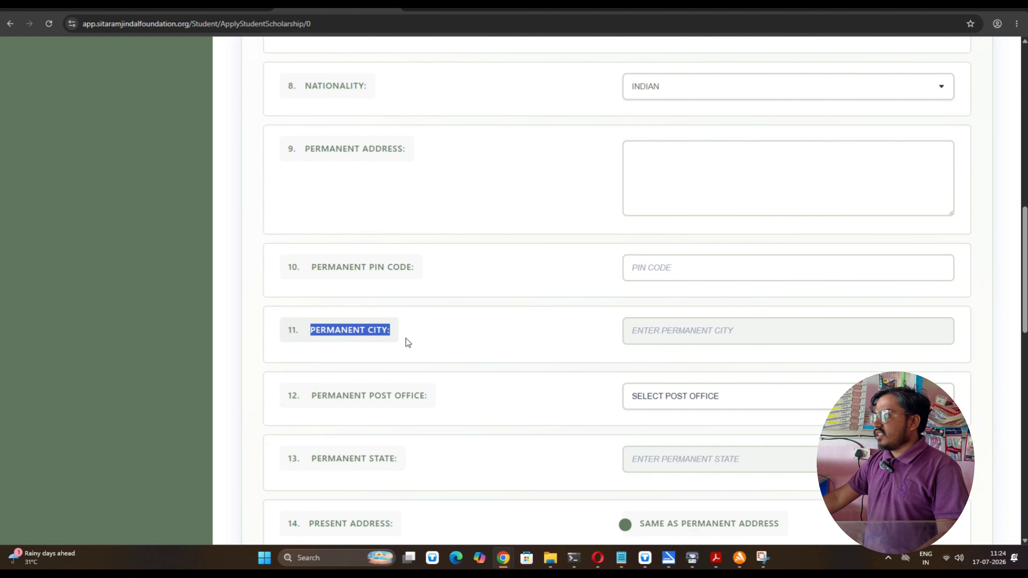
pyautogui.scroll(-3, 347, 350)
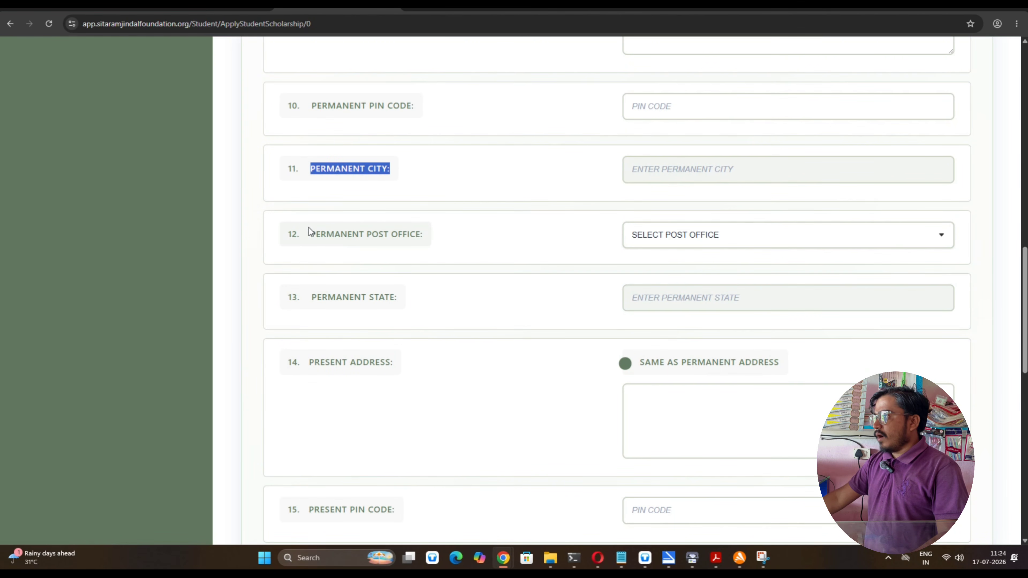
pyautogui.moveTo(310, 231); pyautogui.dragTo(436, 244)
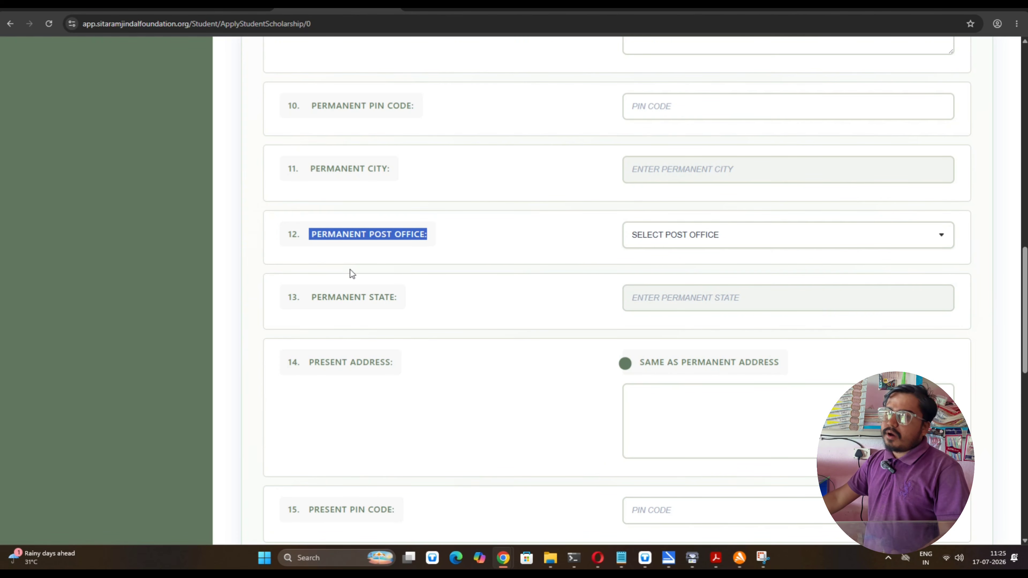
pyautogui.moveTo(335, 303); pyautogui.dragTo(409, 309)
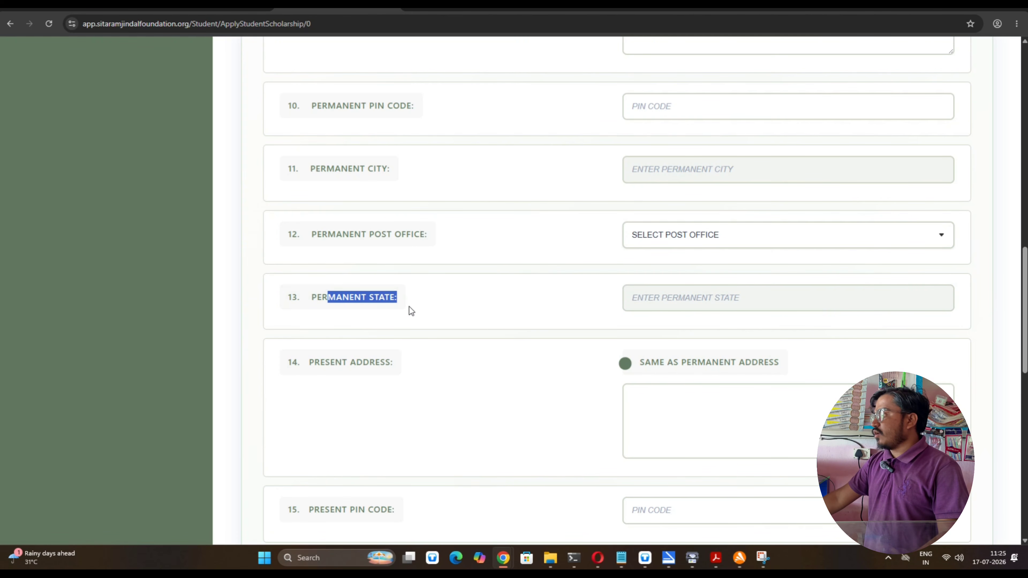
pyautogui.scroll(-2, 384, 324)
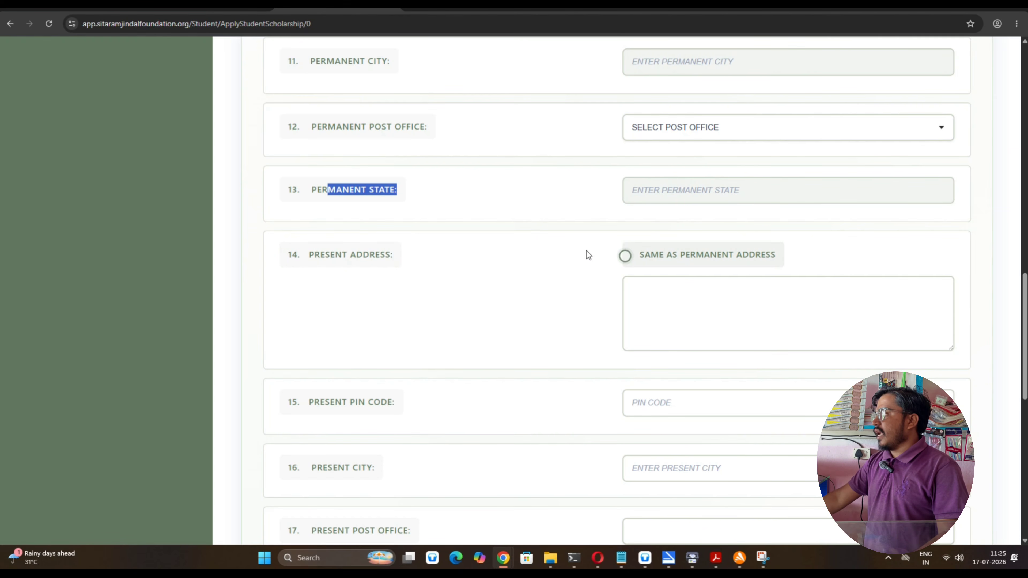
pyautogui.scroll(-5, 519, 258)
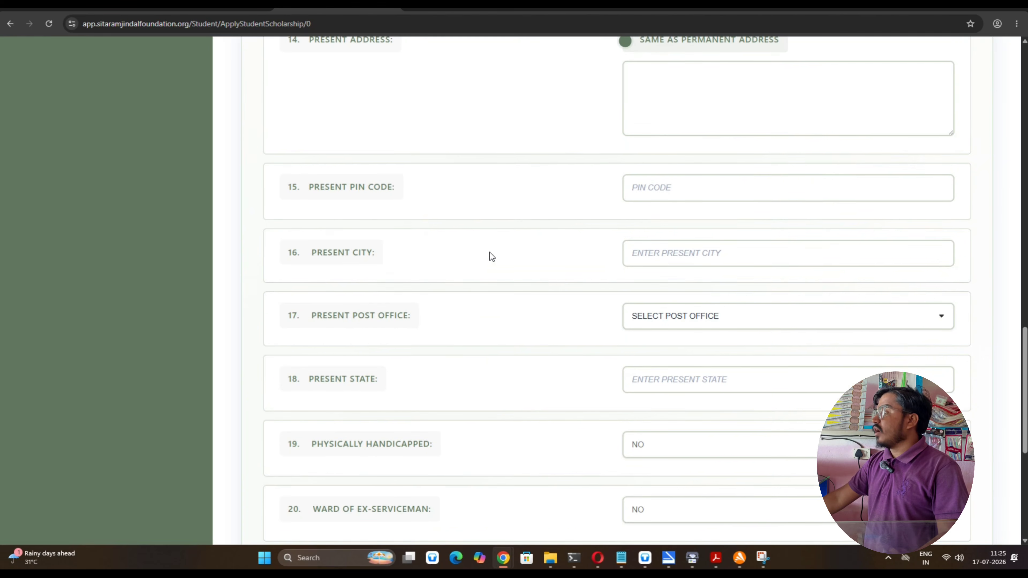
pyautogui.scroll(-3, 488, 246)
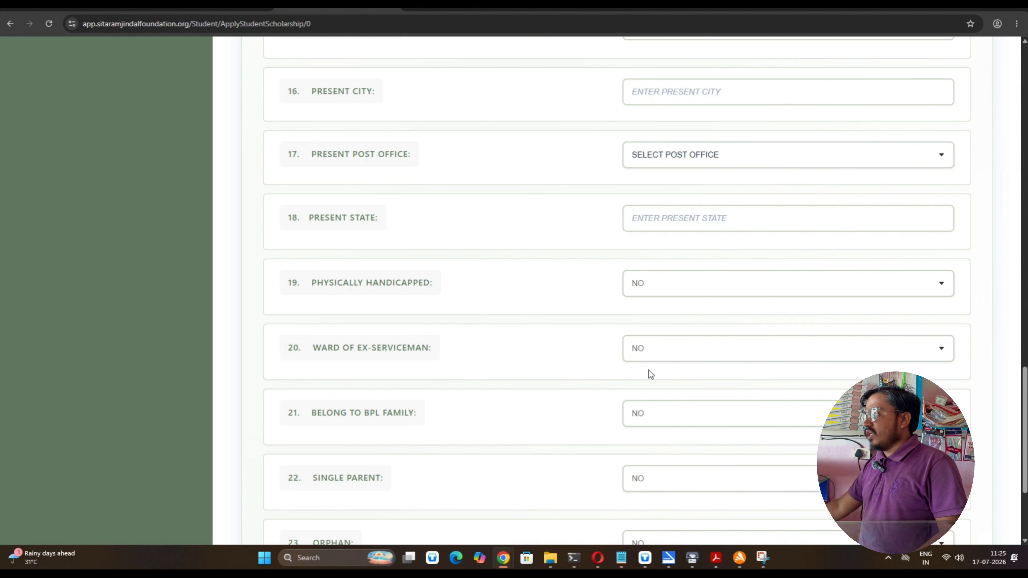
pyautogui.scroll(-1, 381, 418)
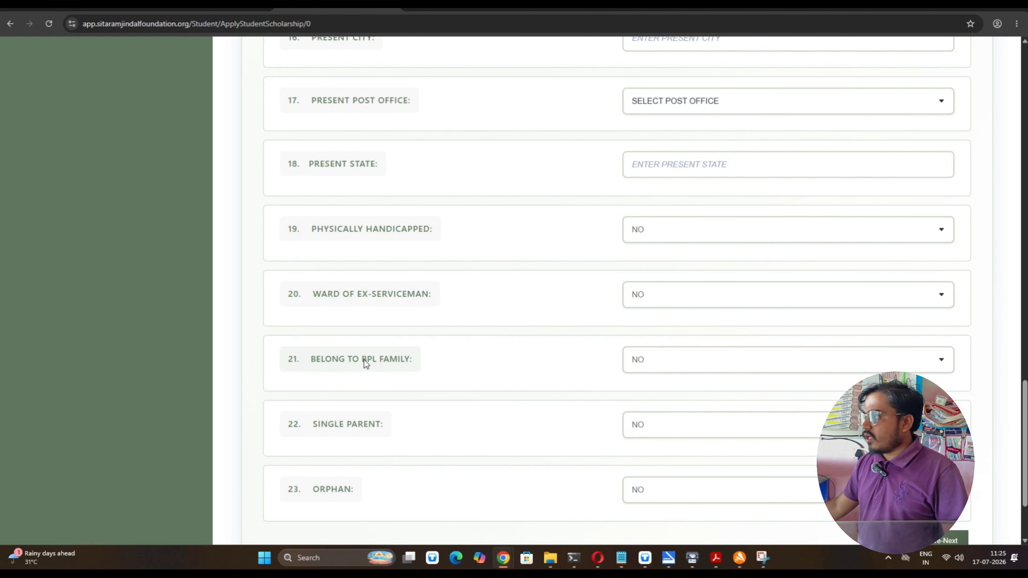
pyautogui.scroll(-2, 434, 356)
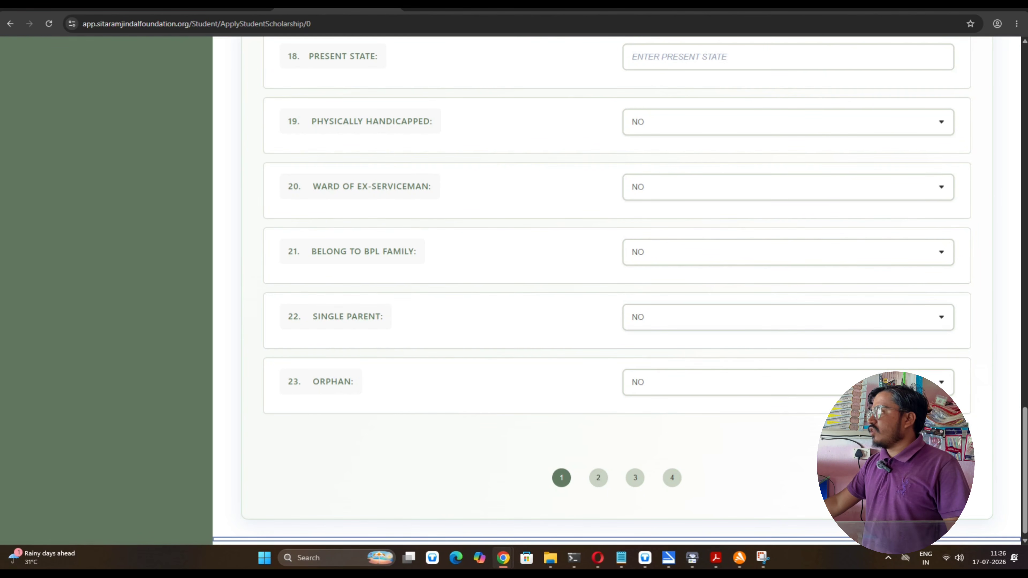
pyautogui.scroll(15, 729, 397)
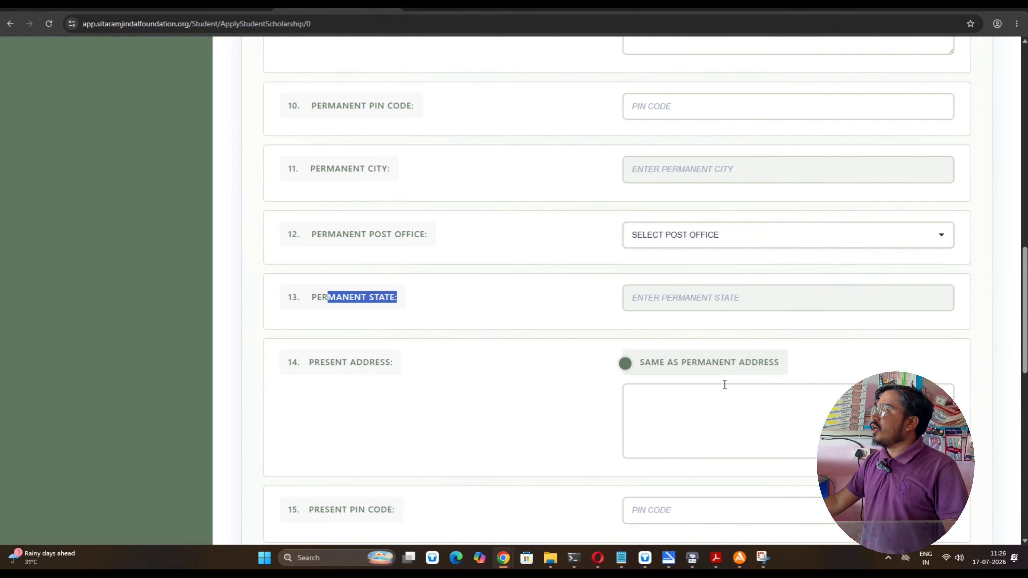
pyautogui.scroll(10, 721, 372)
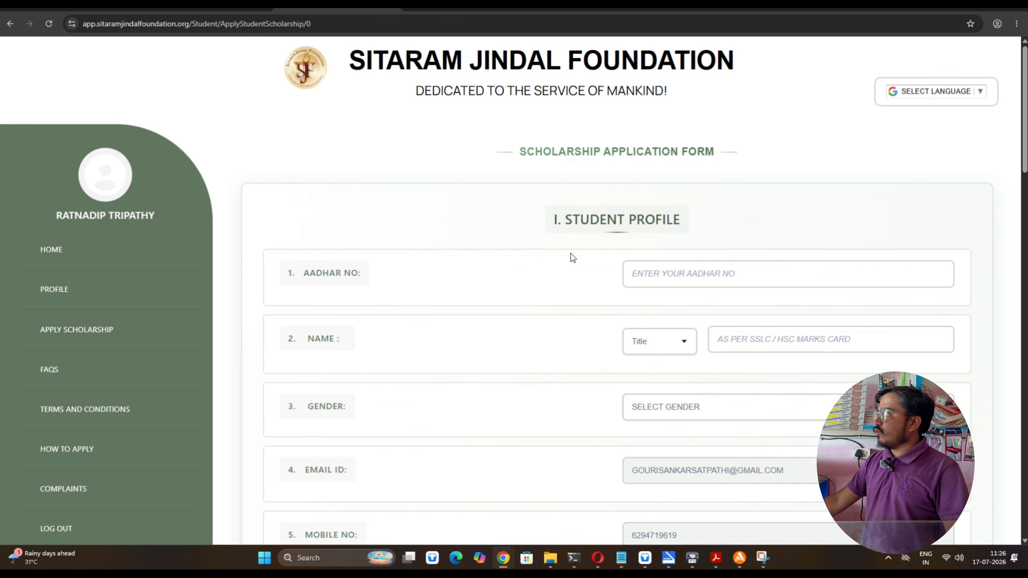
# Enter the applicant's permanent address lines and its PIN code
pyautogui.click(670, 280)
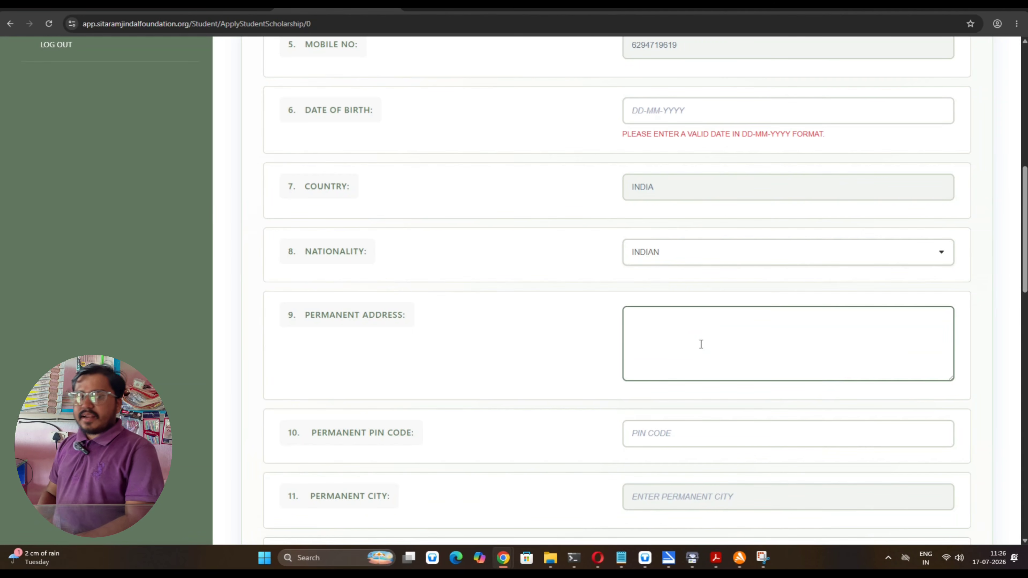
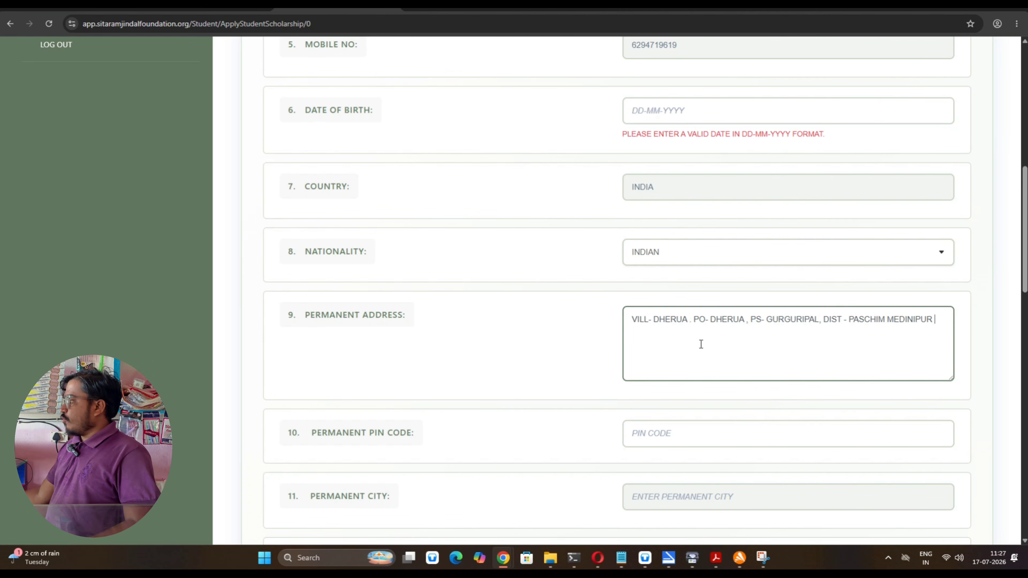
pyautogui.click(683, 443)
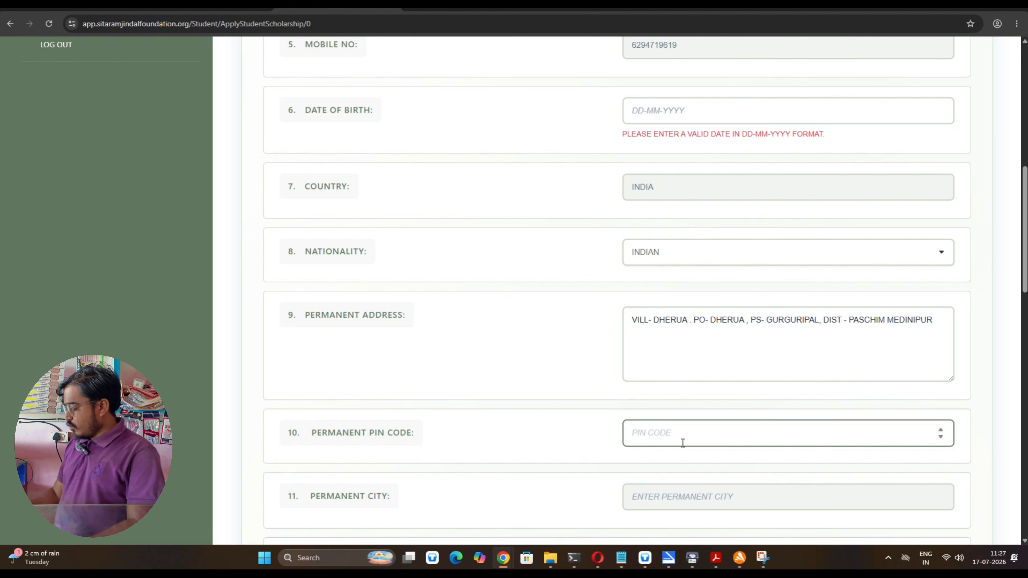
pyautogui.write('721102')
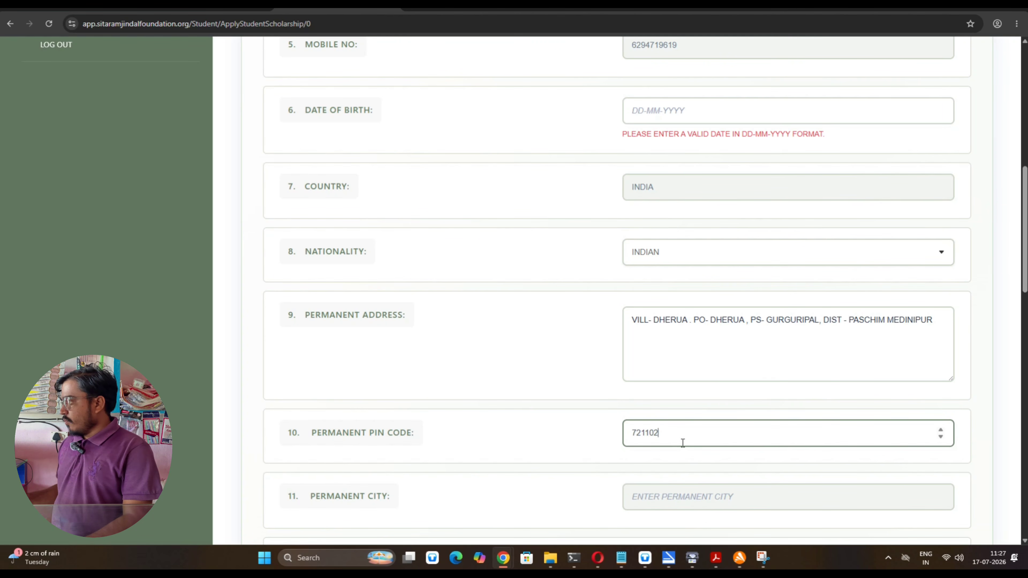
pyautogui.scroll(-4, 683, 442)
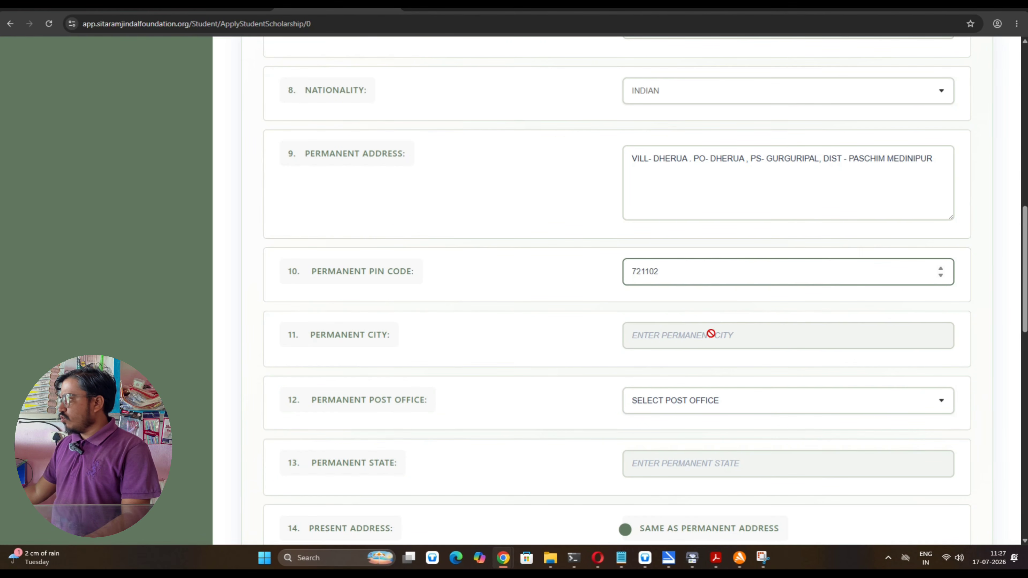
pyautogui.click(500, 338)
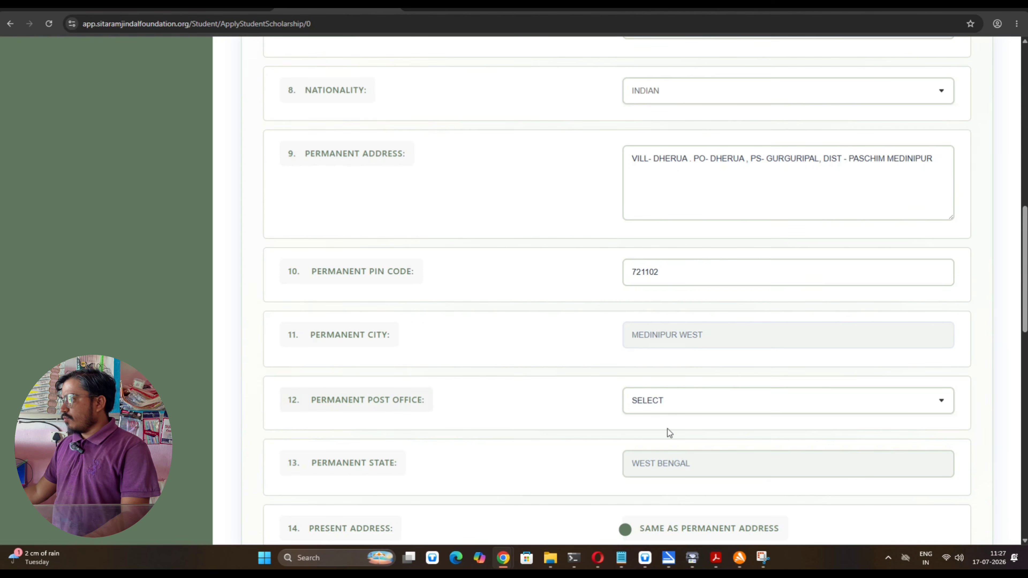
# Pick the permanent post office, tick 'Same as permanent address', and try Save-Next
pyautogui.click(682, 408)
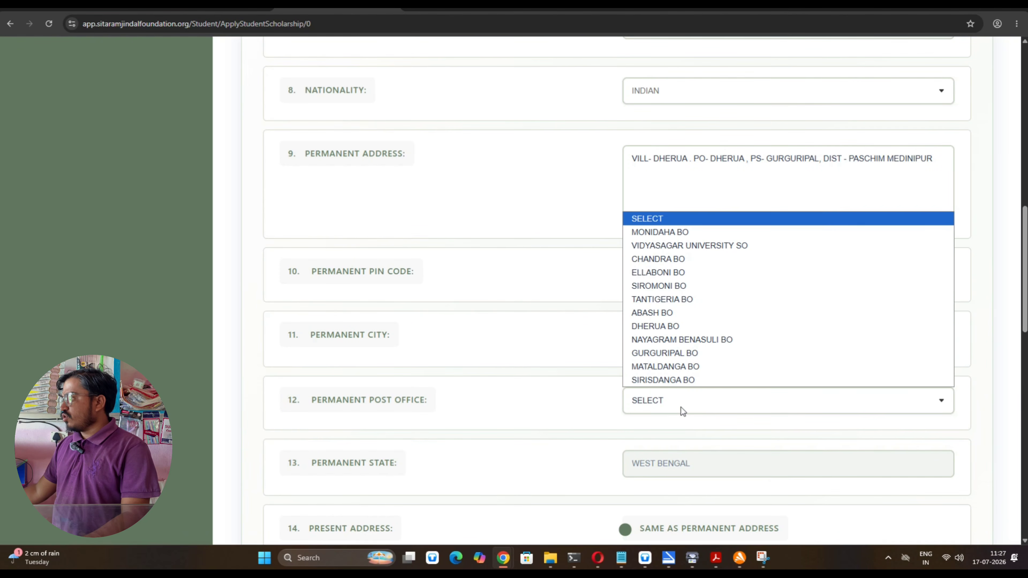
pyautogui.click(693, 334)
pyautogui.scroll(-4, 668, 439)
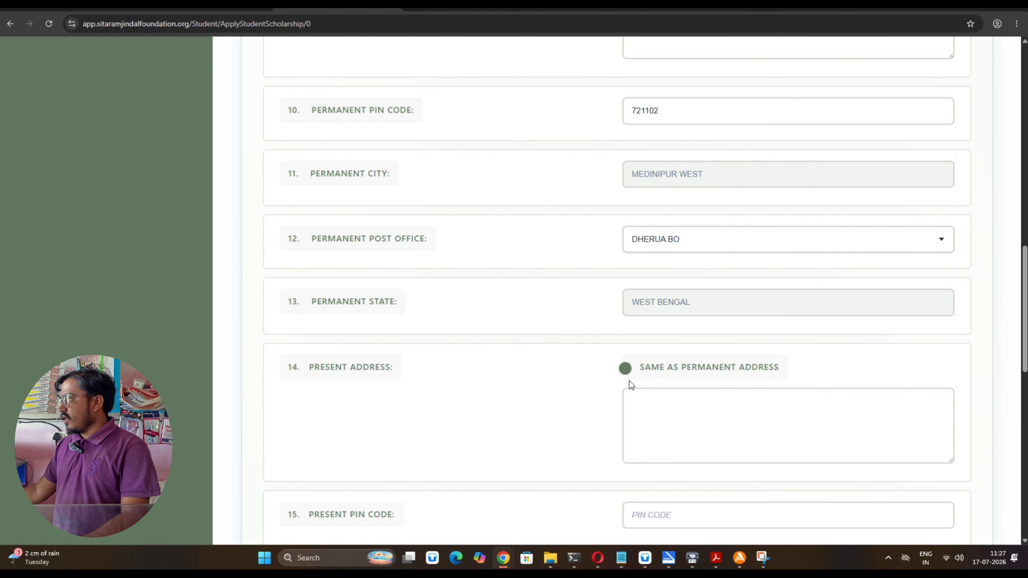
pyautogui.click(628, 370)
pyautogui.doubleClick(634, 371)
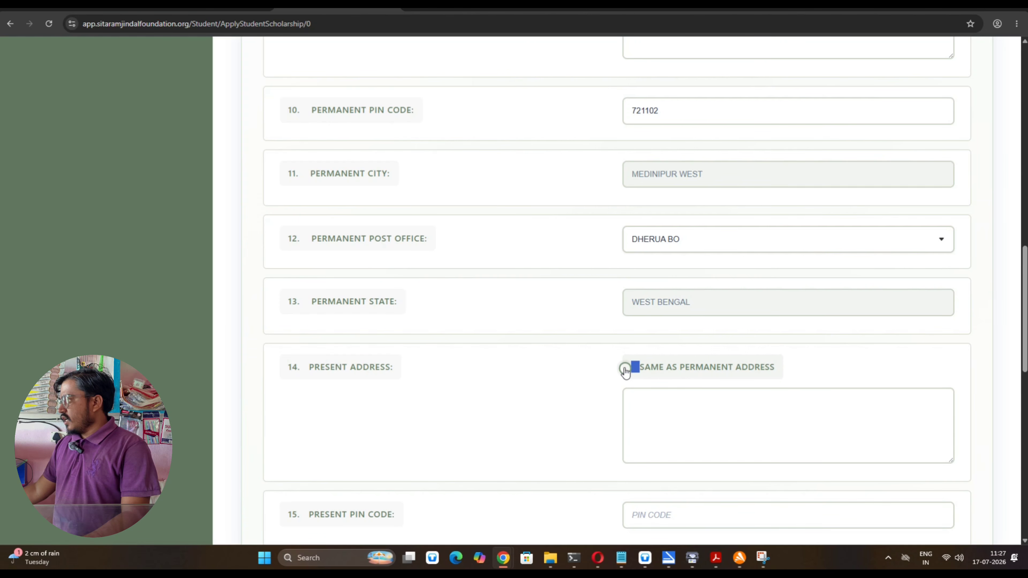
pyautogui.click(626, 371)
pyautogui.scroll(-10, 645, 383)
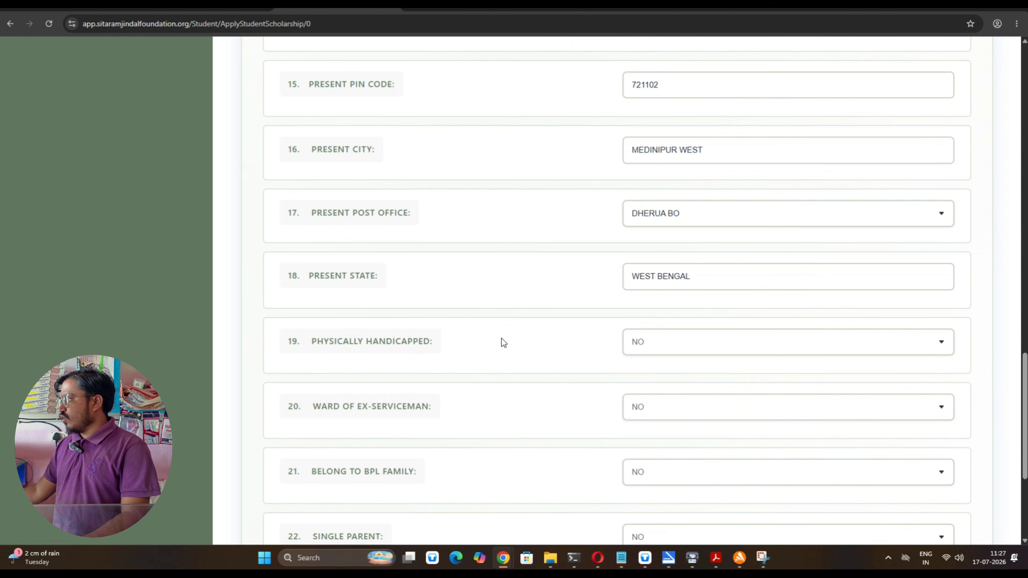
pyautogui.scroll(-5, 503, 343)
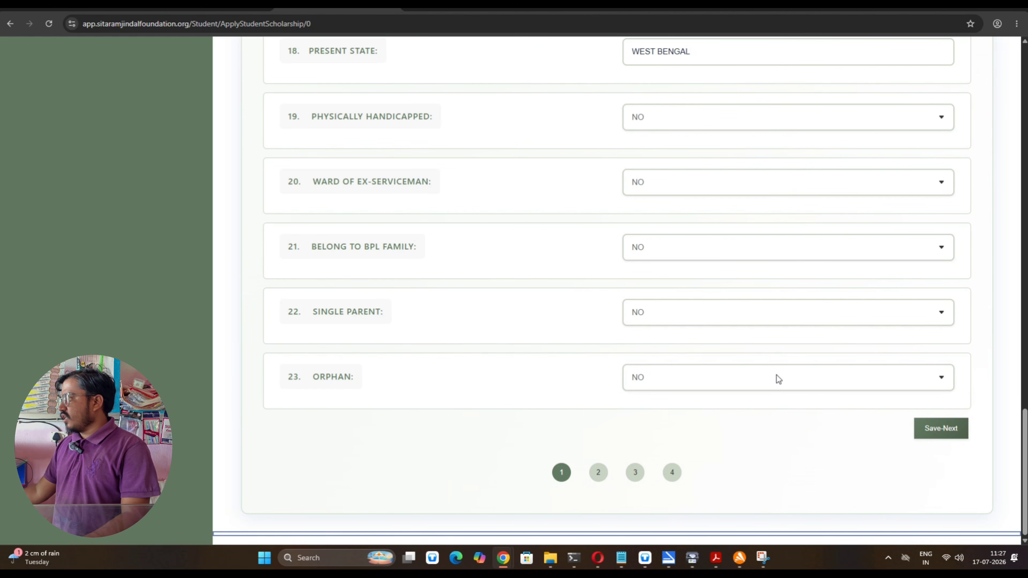
pyautogui.click(943, 430)
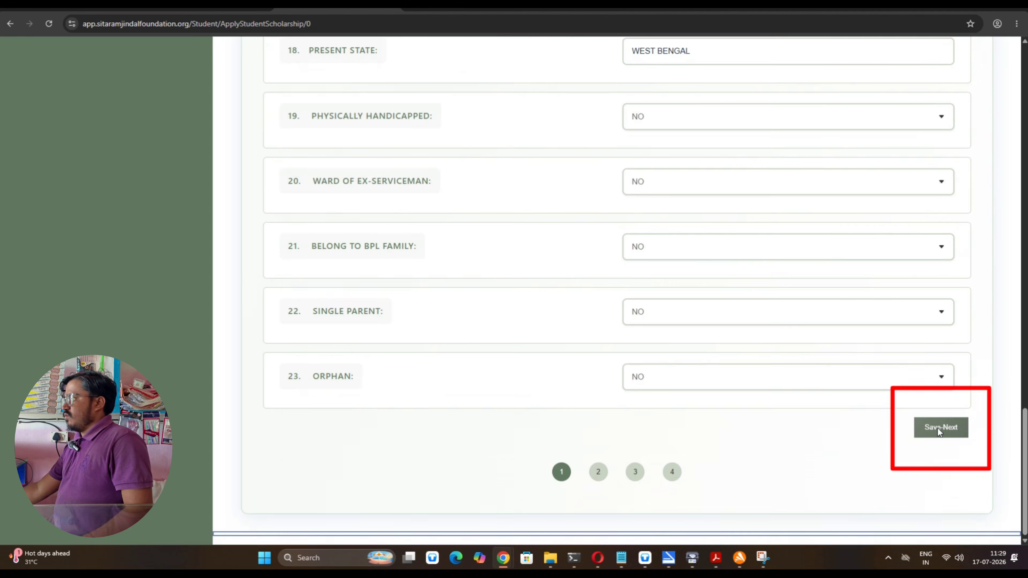
# Save section I with Save-Next and accept the 'data saved' alert
pyautogui.click(938, 429)
pyautogui.click(597, 97)
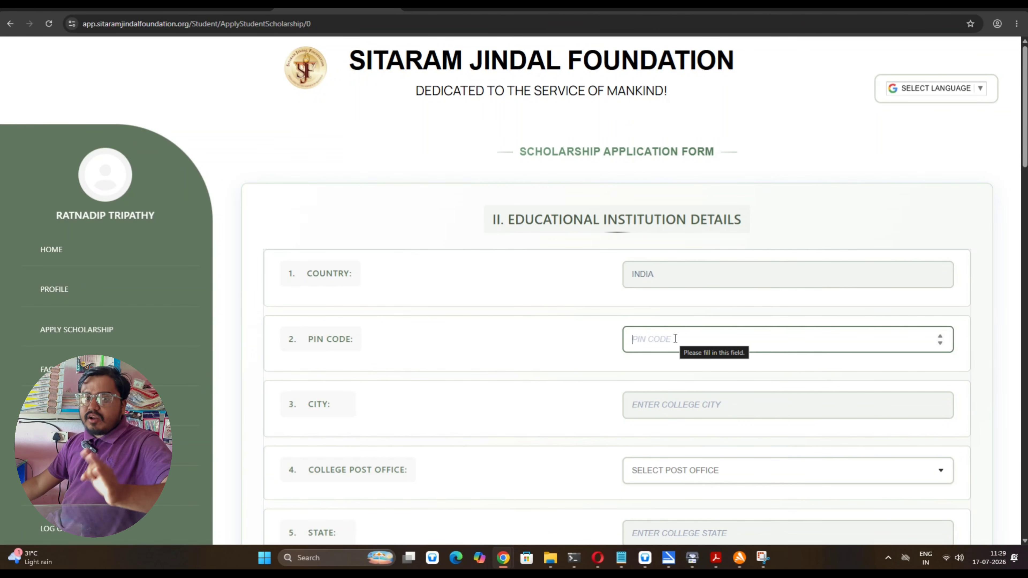
# Enter college PIN 721002 and choose VIDYASAGAR UNIVERSITY SO as the college post office
pyautogui.write('7210')
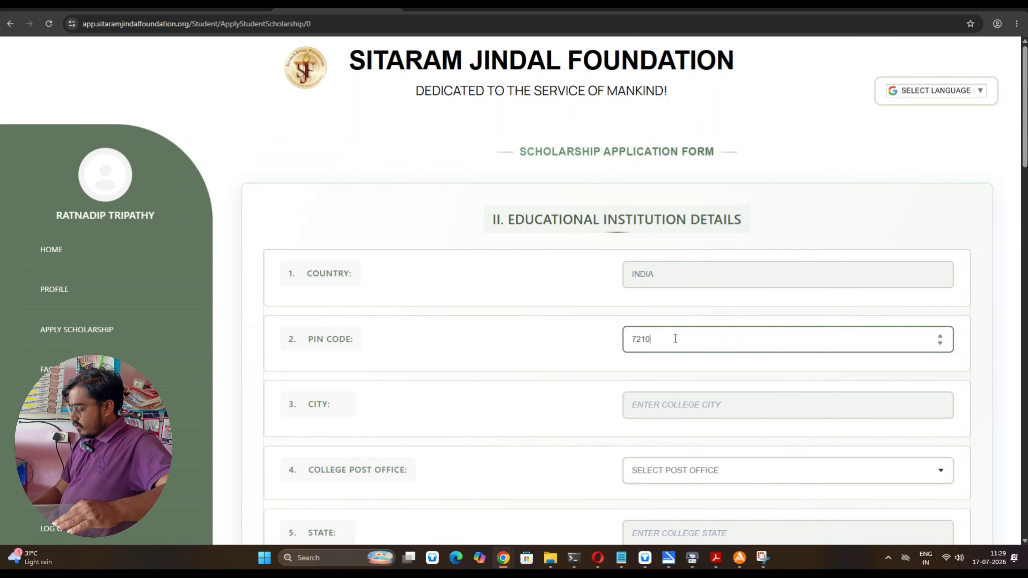
pyautogui.write('02')
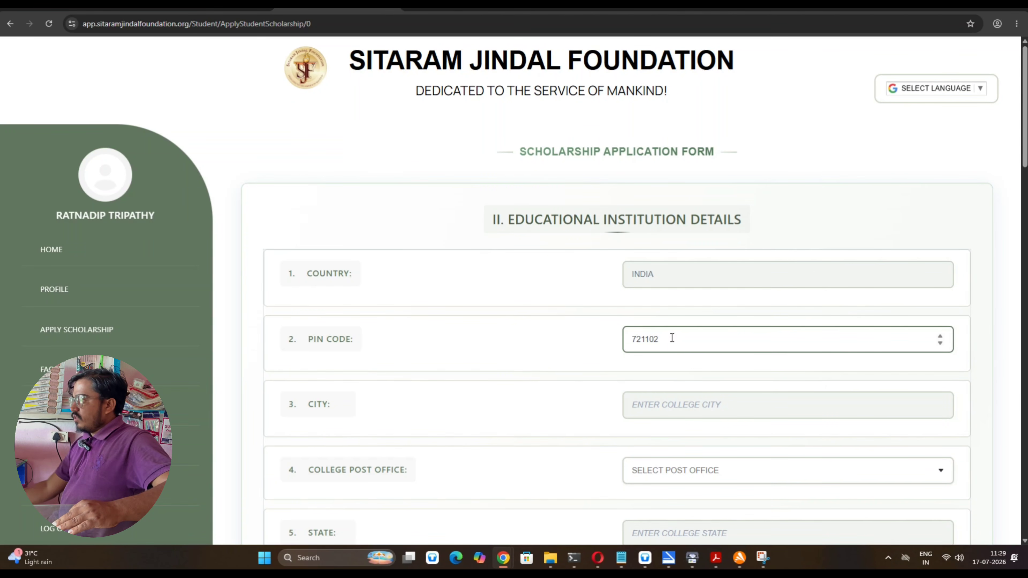
pyautogui.click(645, 407)
pyautogui.scroll(-3, 478, 382)
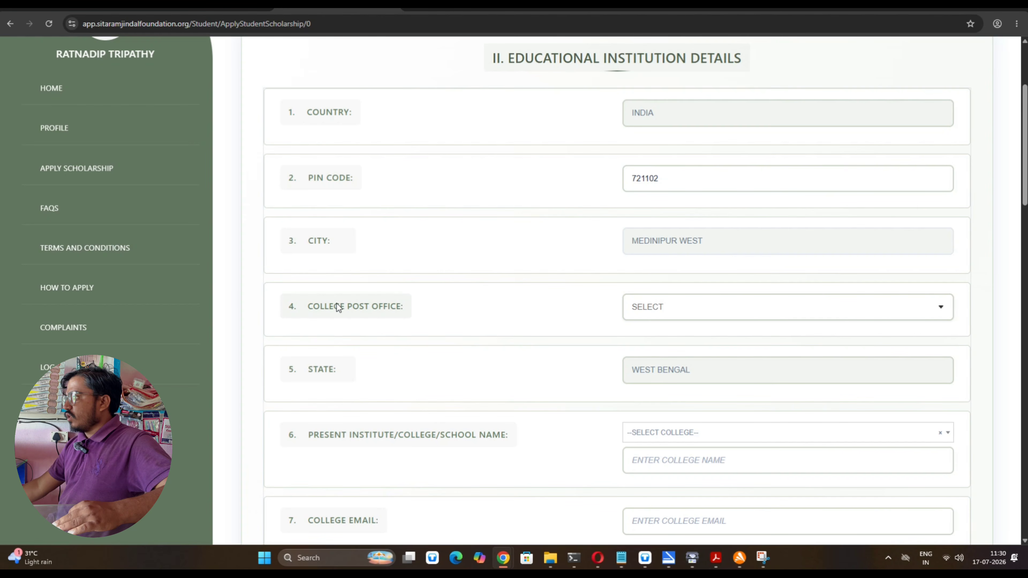
pyautogui.click(681, 310)
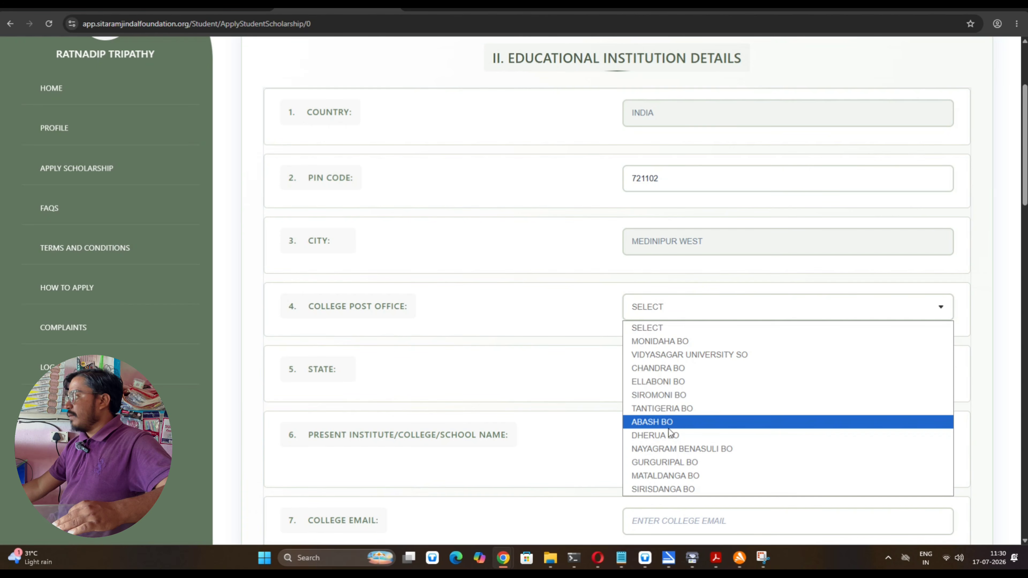
pyautogui.click(675, 355)
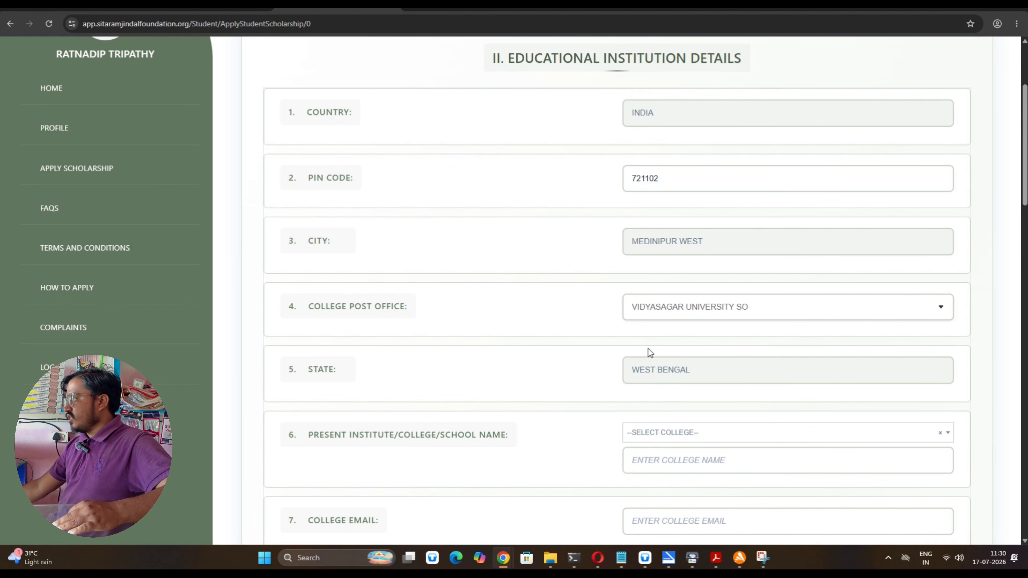
pyautogui.scroll(-3, 649, 353)
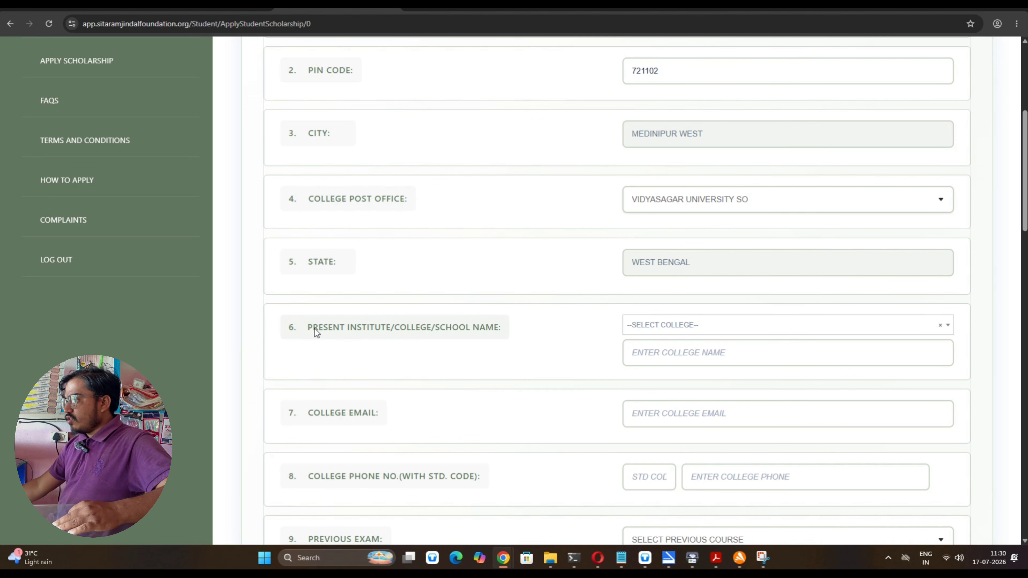
# Search the college list and select VIDYASAGAR UNIVERSITY - MIDNAPORE, WEST BENGAL as present institute
pyautogui.click(664, 332)
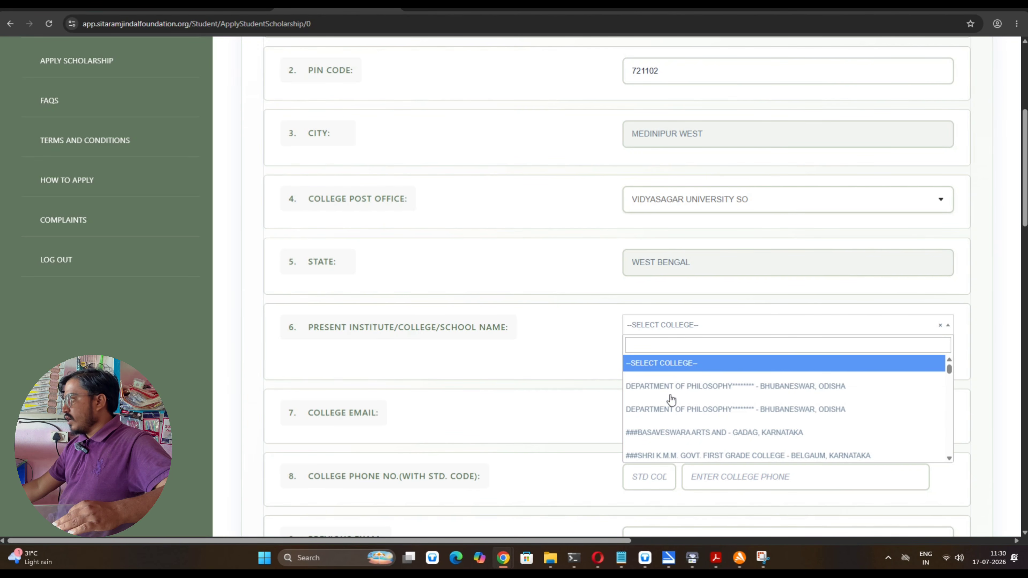
pyautogui.scroll(-3, 670, 412)
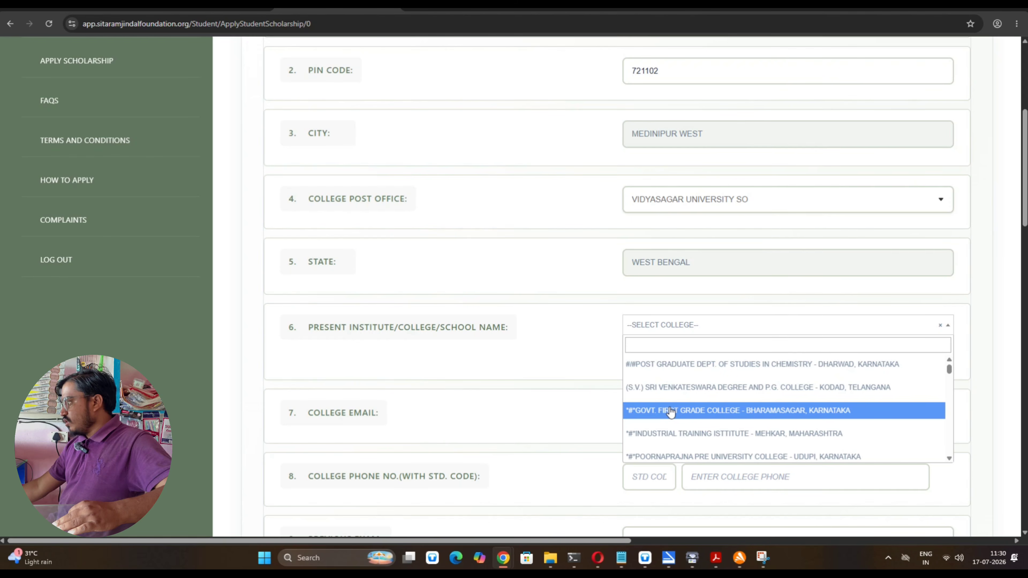
pyautogui.scroll(-1, 671, 412)
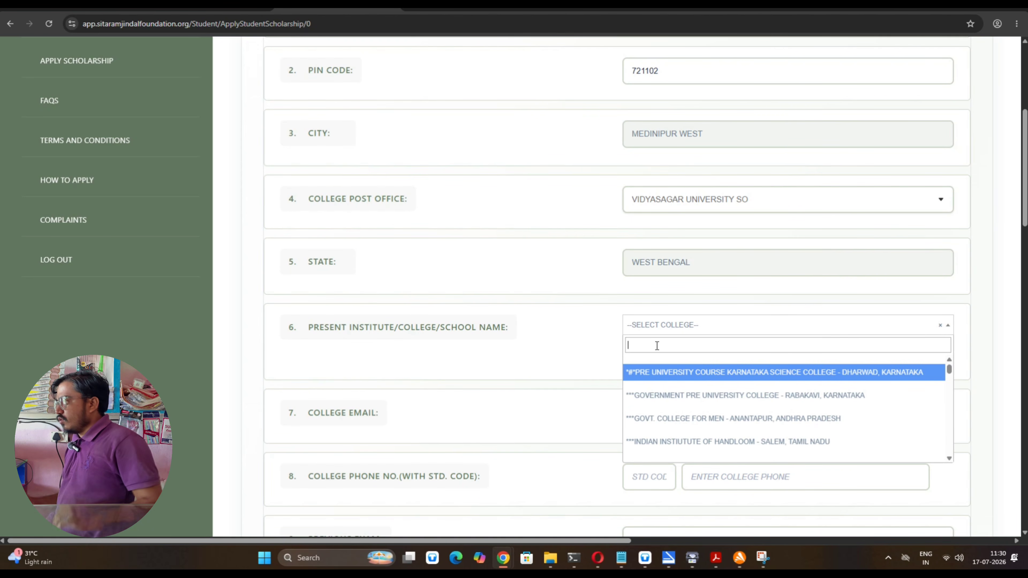
pyautogui.write('vidyasagar uni')
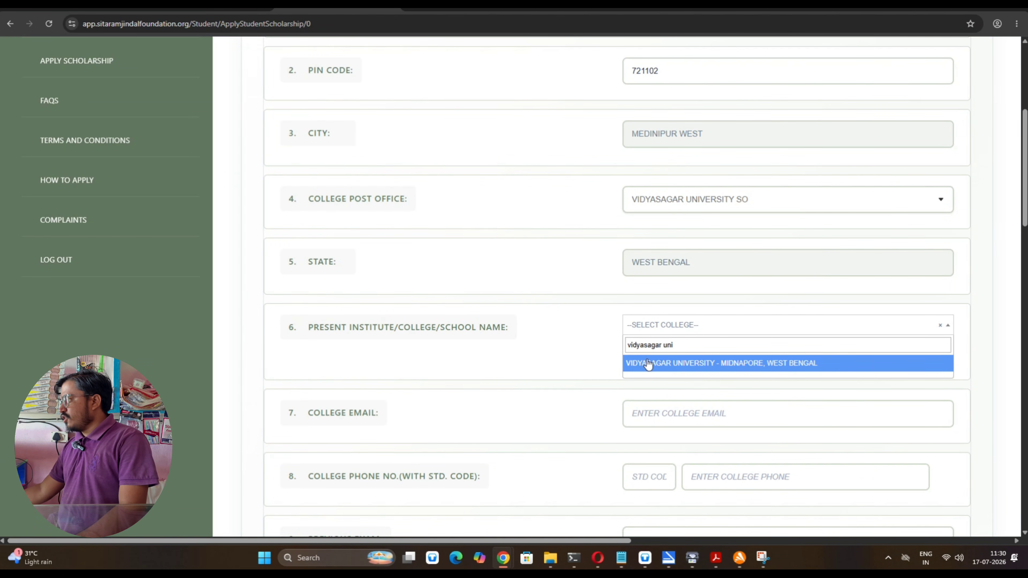
pyautogui.click(746, 363)
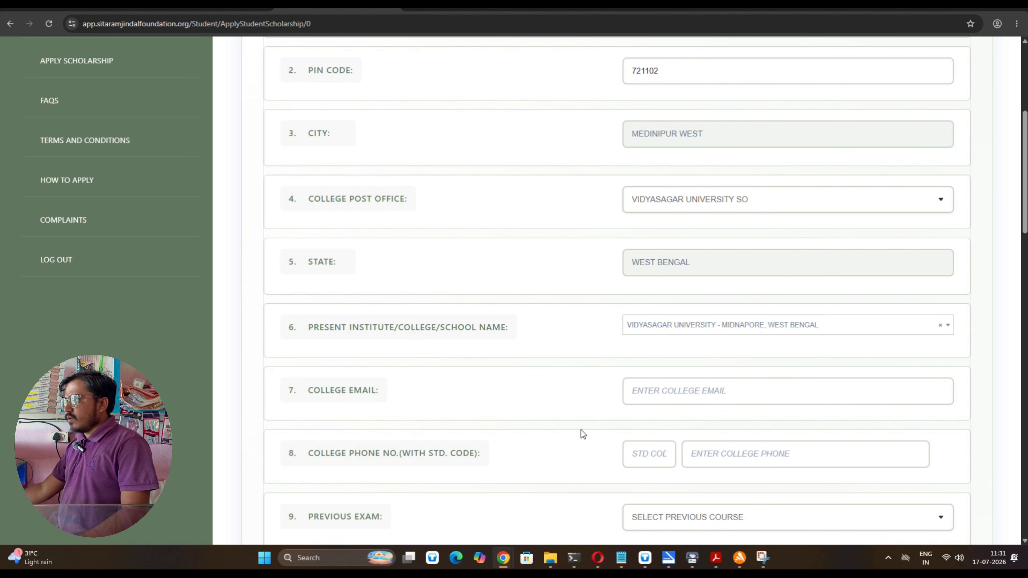
pyautogui.click(669, 395)
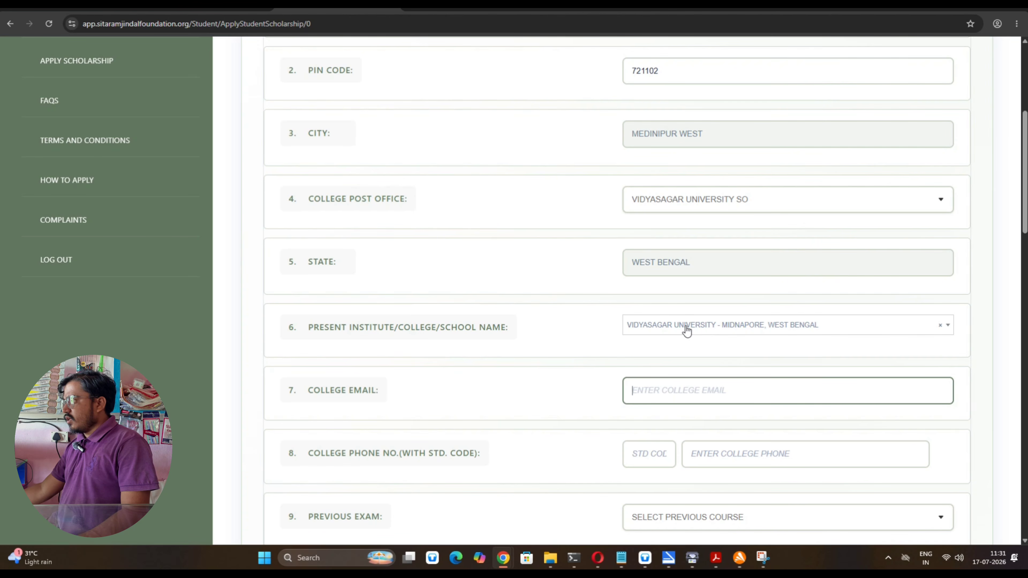
pyautogui.scroll(-2, 506, 316)
pyautogui.scroll(-1, 510, 324)
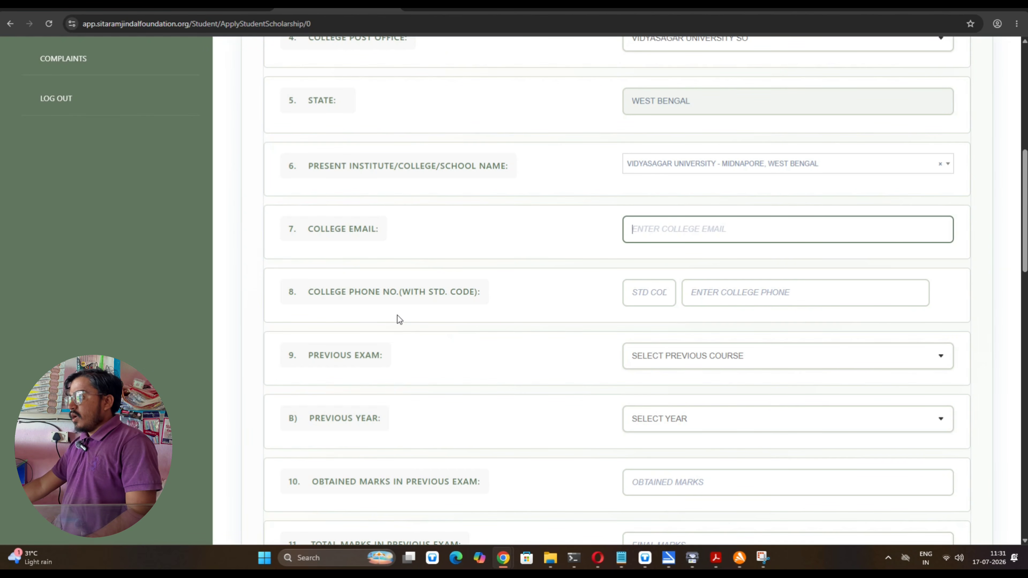
# Set the previous exam to BSC 3 YEAR, 6TH SEMESTER, 3RD YEAR
pyautogui.click(713, 362)
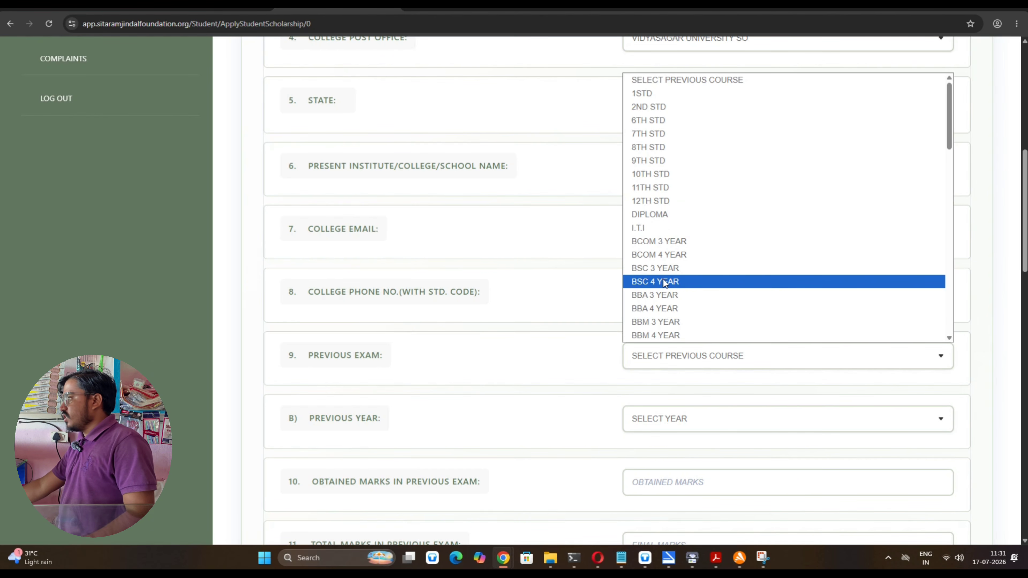
pyautogui.click(656, 268)
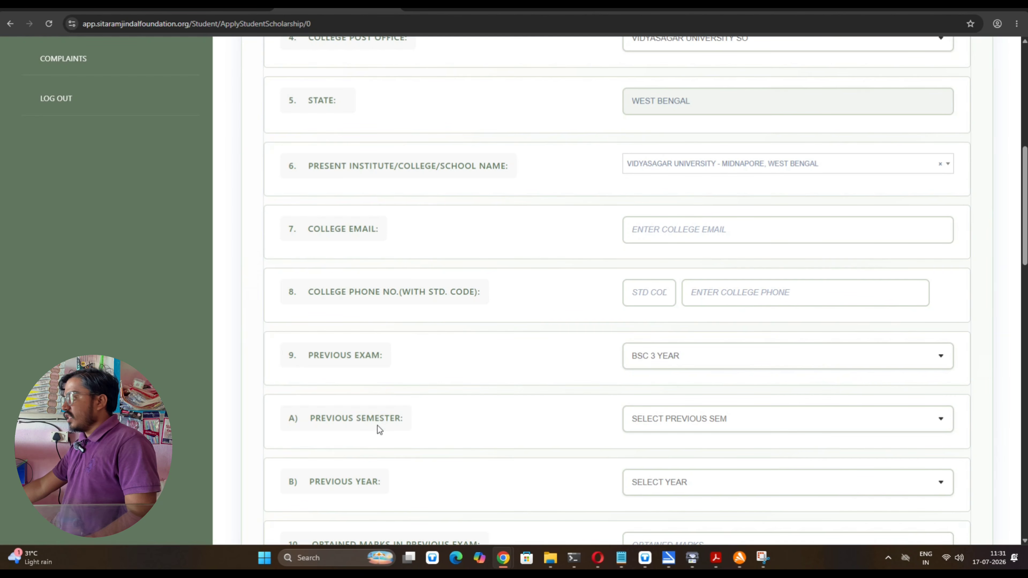
pyautogui.click(680, 419)
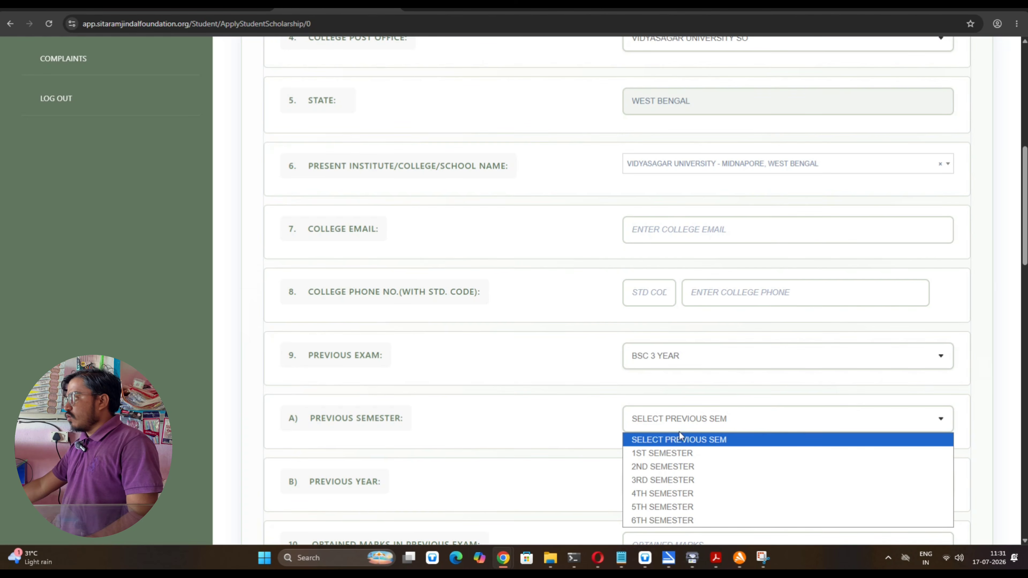
pyautogui.click(668, 515)
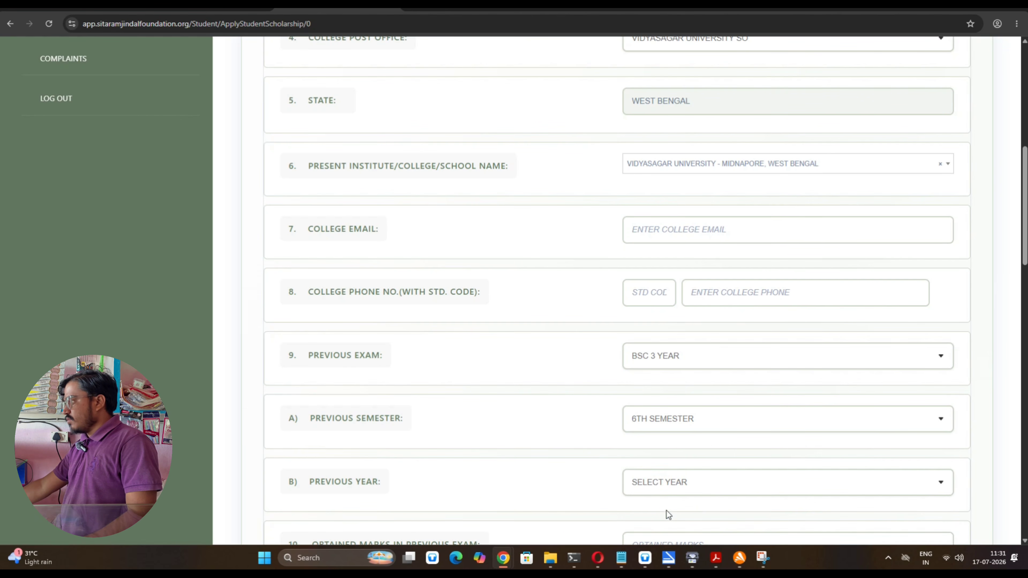
pyautogui.scroll(-4, 348, 347)
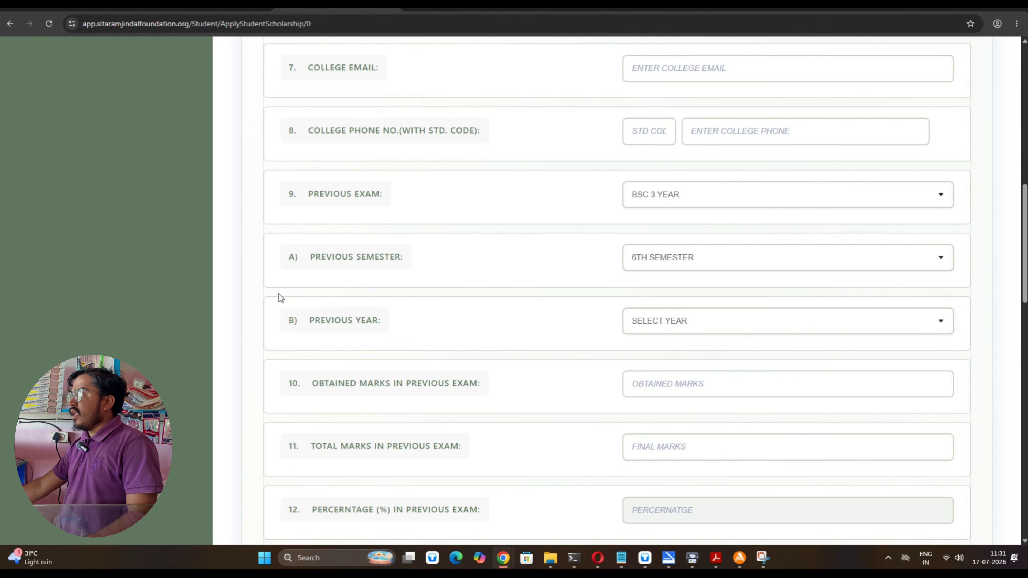
pyautogui.click(649, 323)
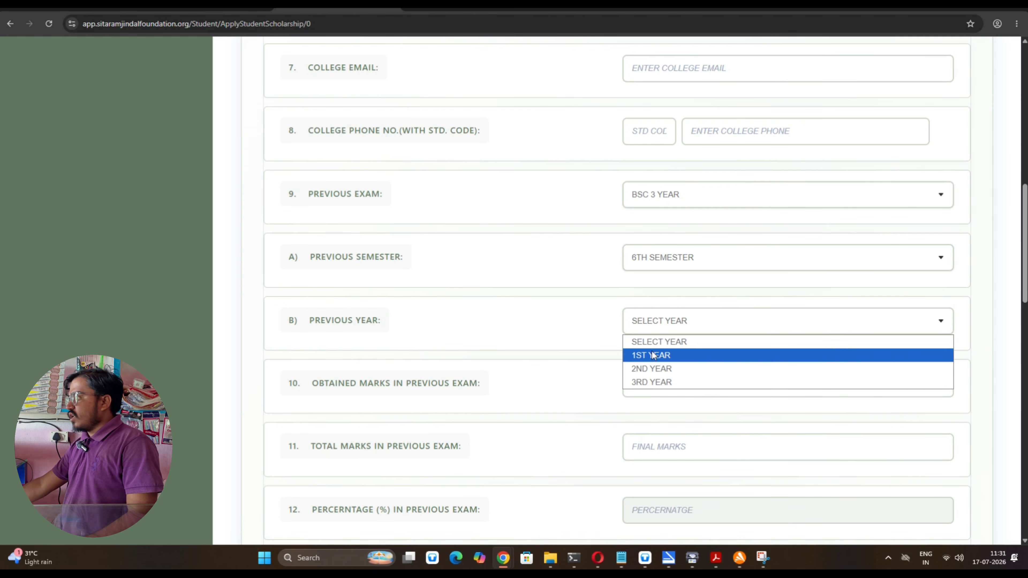
pyautogui.click(657, 382)
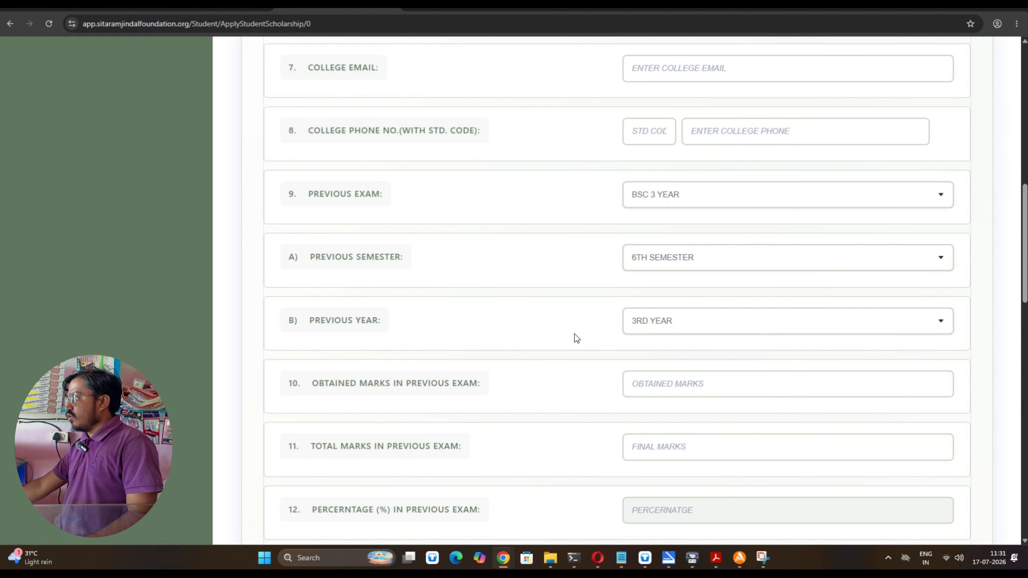
pyautogui.scroll(-1, 426, 400)
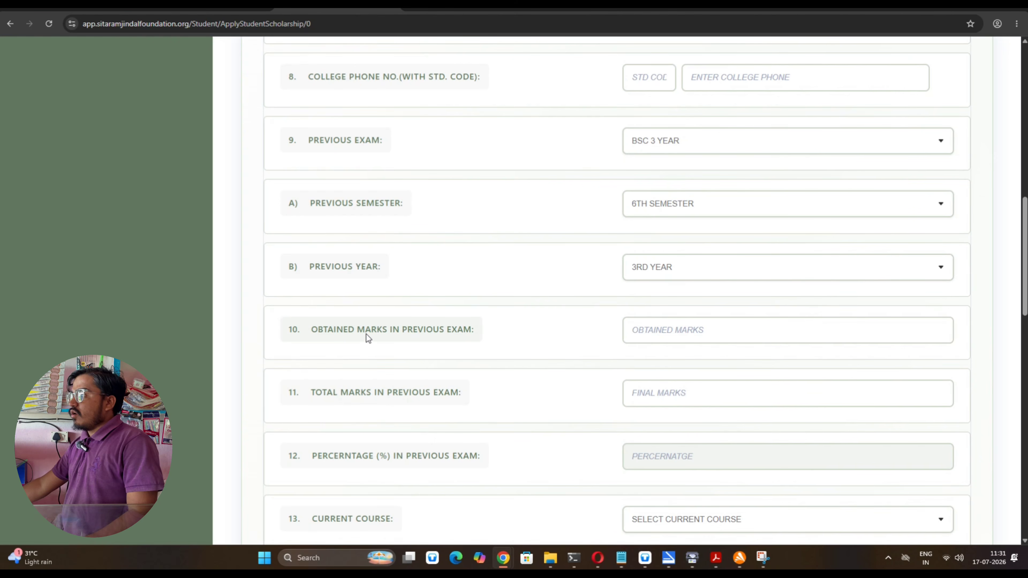
# Enter 1121 as the obtained marks and acknowledge the Terms and Conditions popup
pyautogui.click(708, 334)
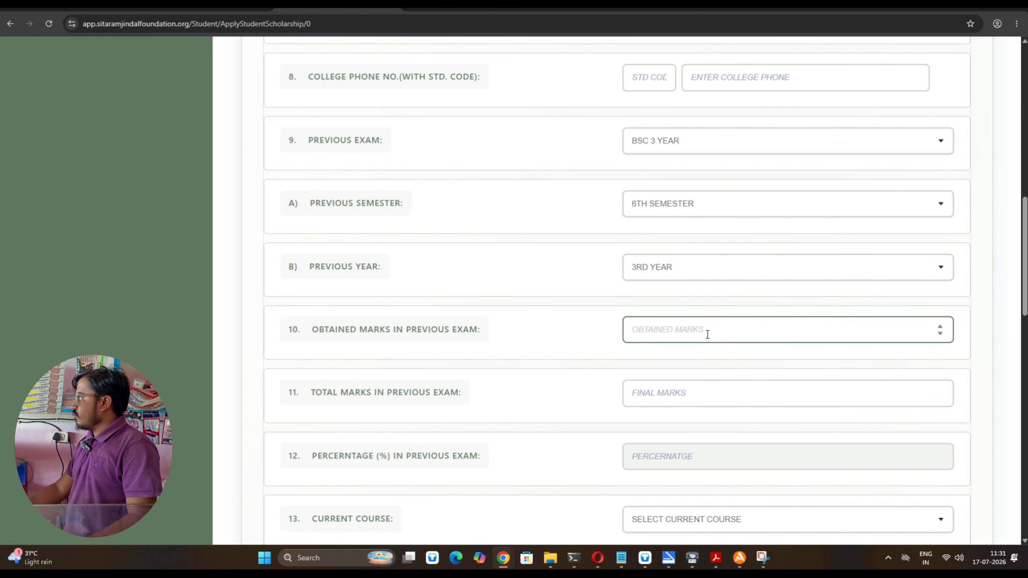
pyautogui.write('1121')
pyautogui.press('Tab')
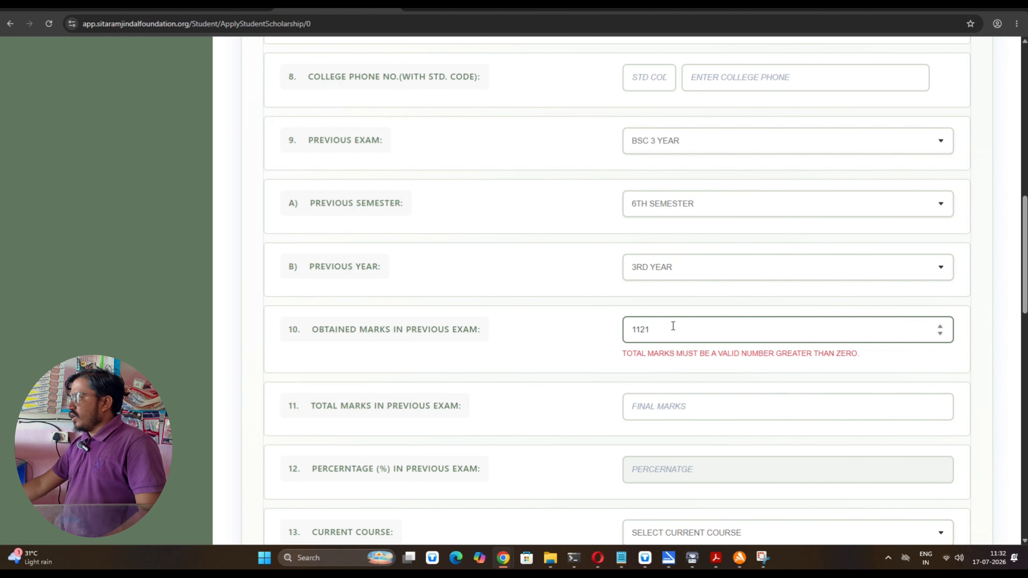
pyautogui.click(673, 411)
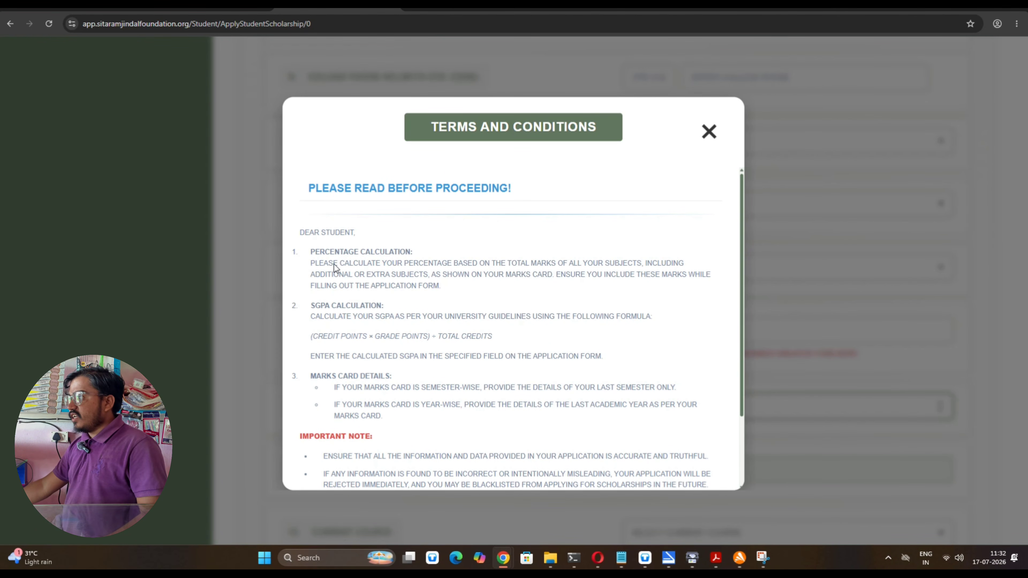
pyautogui.scroll(-2, 442, 308)
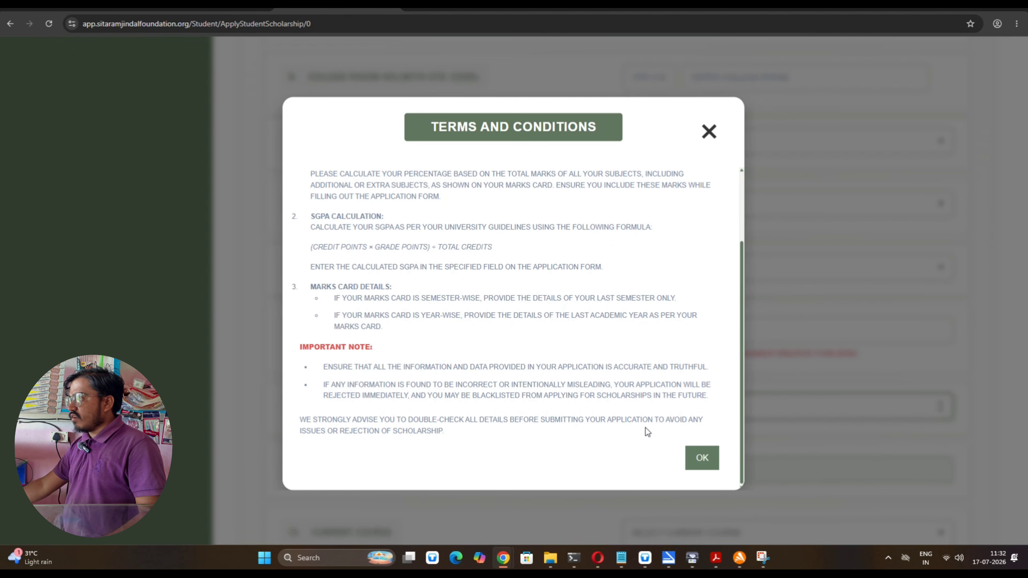
pyautogui.click(709, 461)
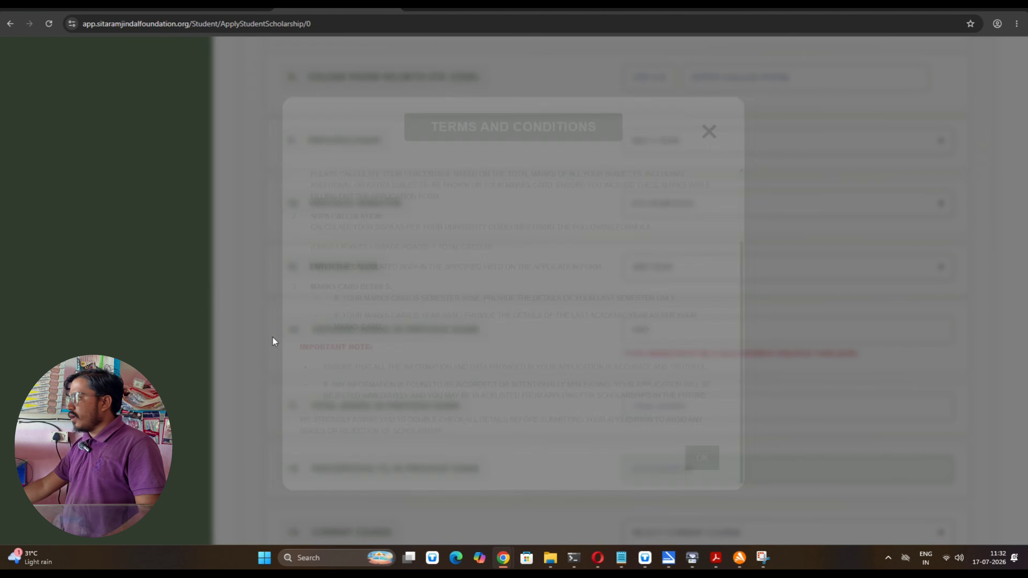
# Enter total marks of 1200, giving an auto-calculated percentage of 93.42
pyautogui.click(740, 414)
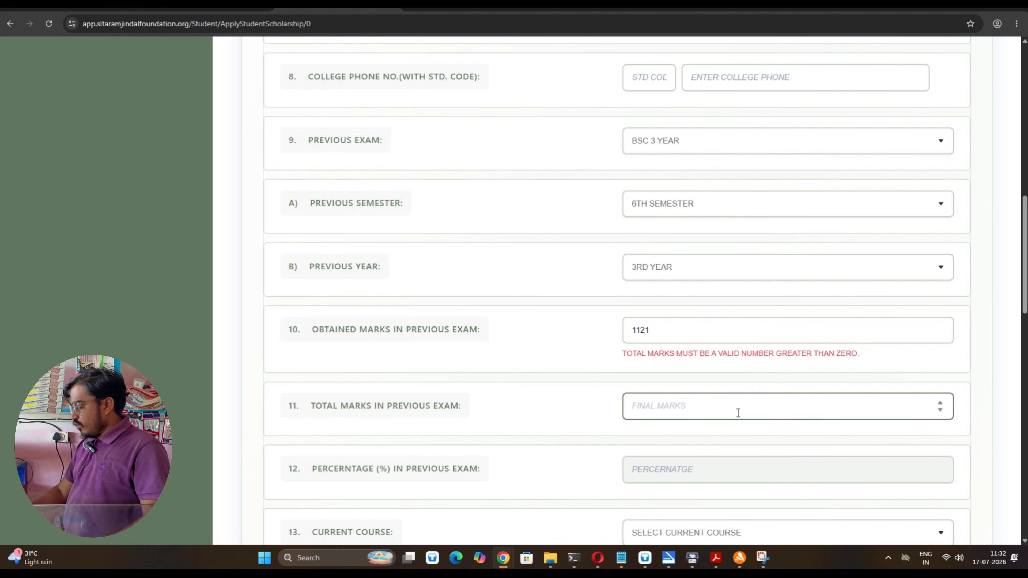
pyautogui.write('1200')
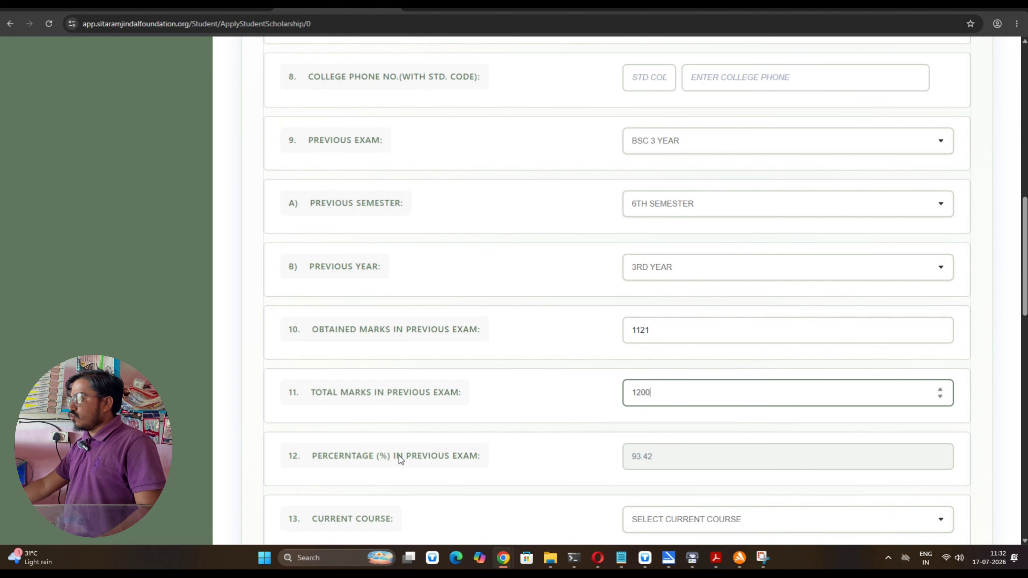
pyautogui.scroll(-4, 400, 456)
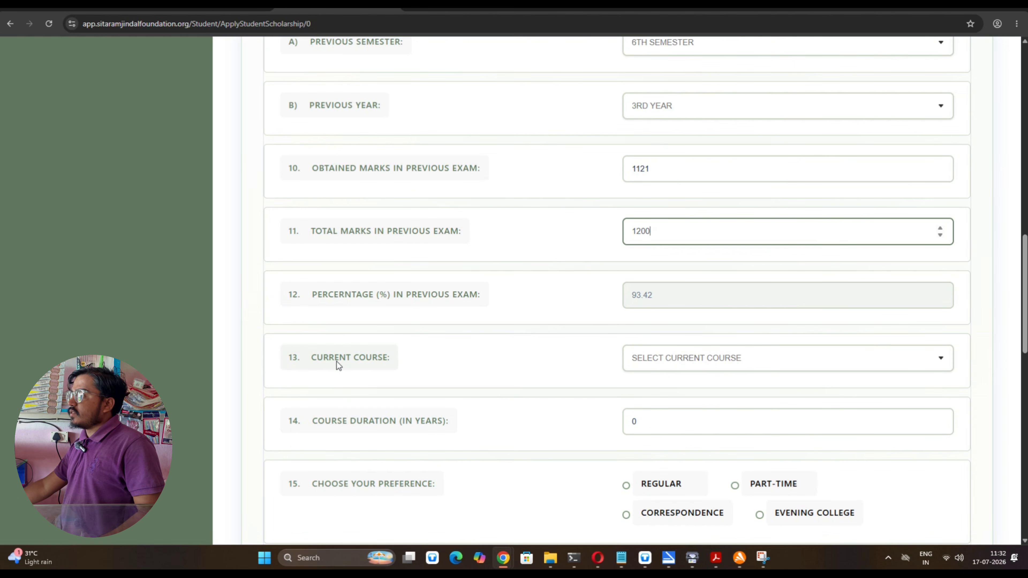
# Choose MSC as current course, with 1ST SEMESTER and 1ST YEAR
pyautogui.click(646, 363)
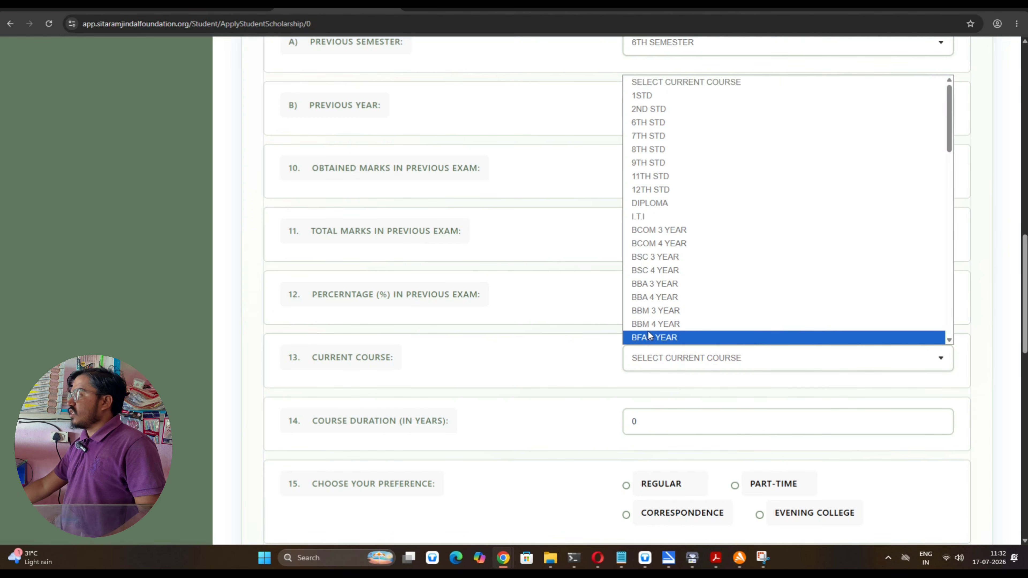
pyautogui.scroll(-5, 682, 314)
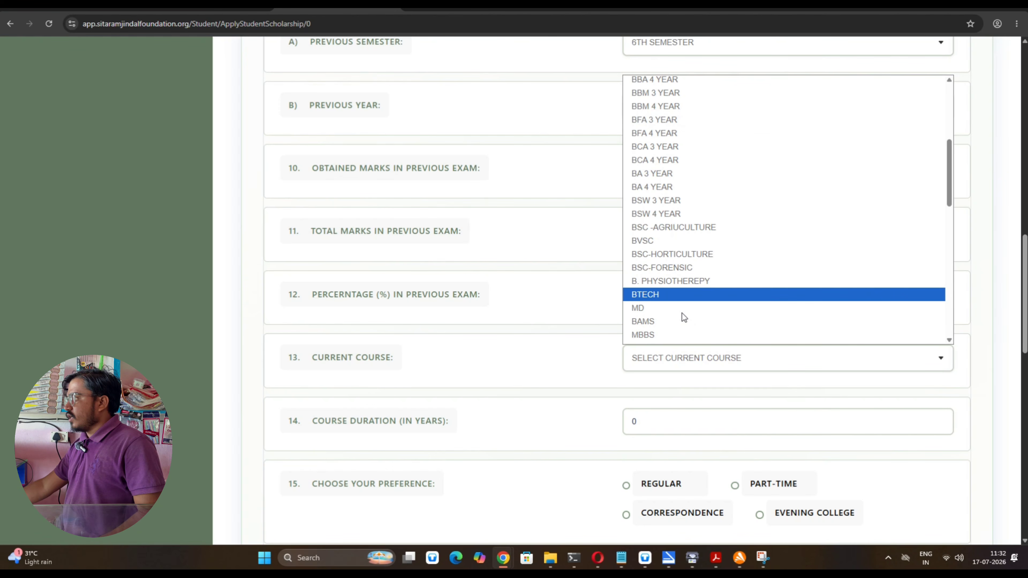
pyautogui.scroll(-5, 682, 312)
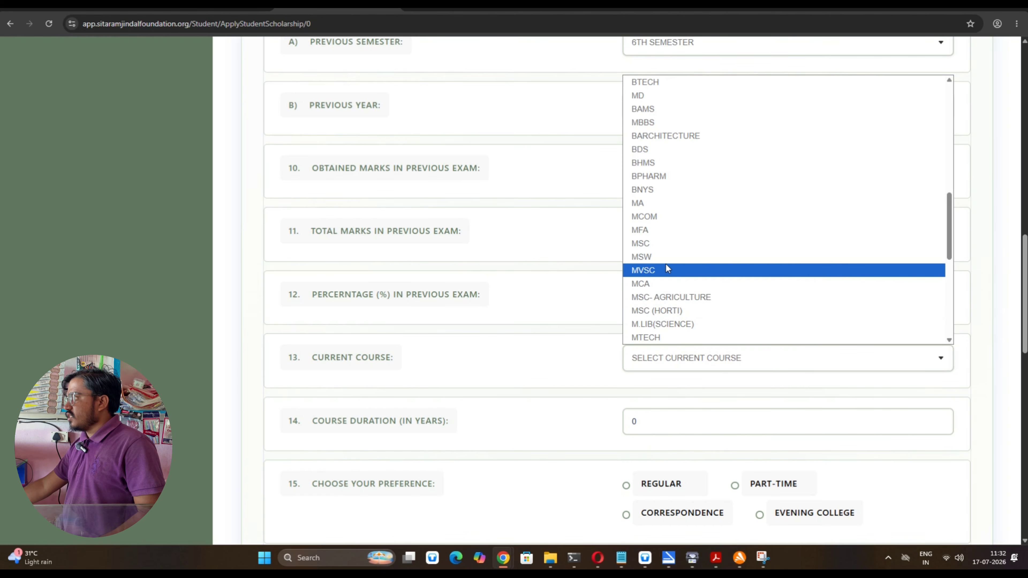
pyautogui.click(663, 248)
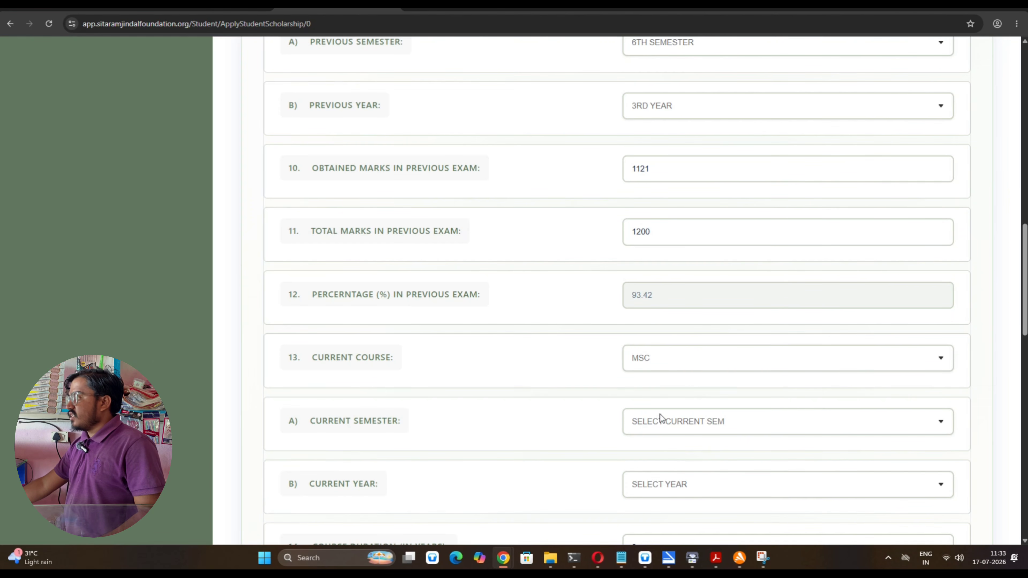
pyautogui.click(676, 423)
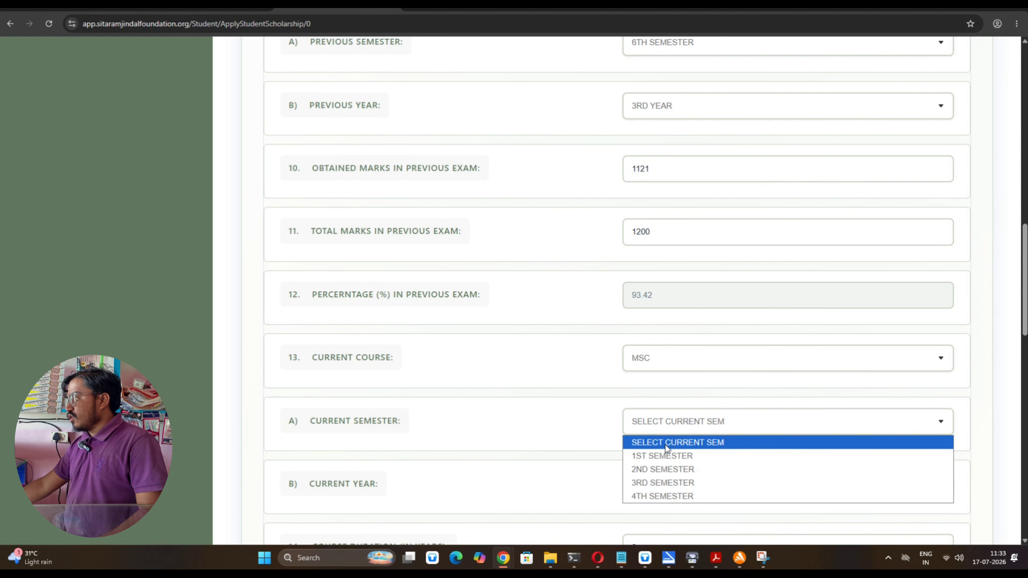
pyautogui.click(662, 456)
pyautogui.scroll(-2, 590, 463)
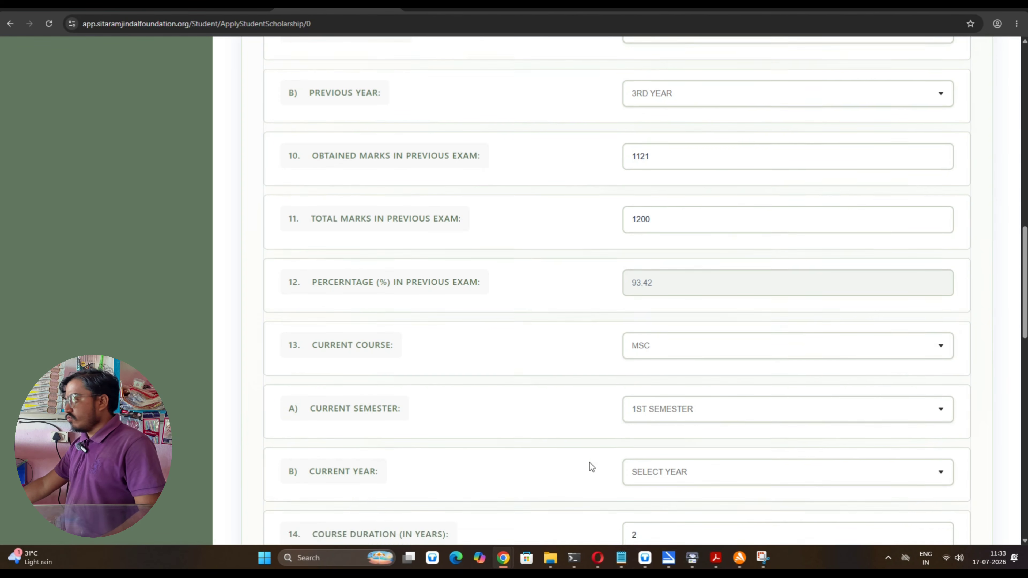
pyautogui.click(713, 380)
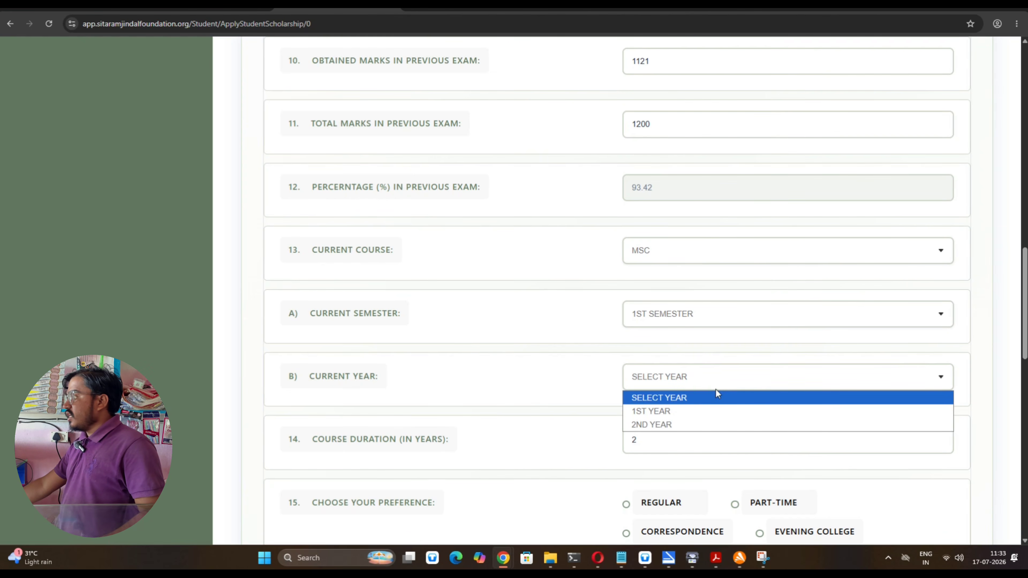
pyautogui.click(691, 410)
pyautogui.scroll(-1, 327, 417)
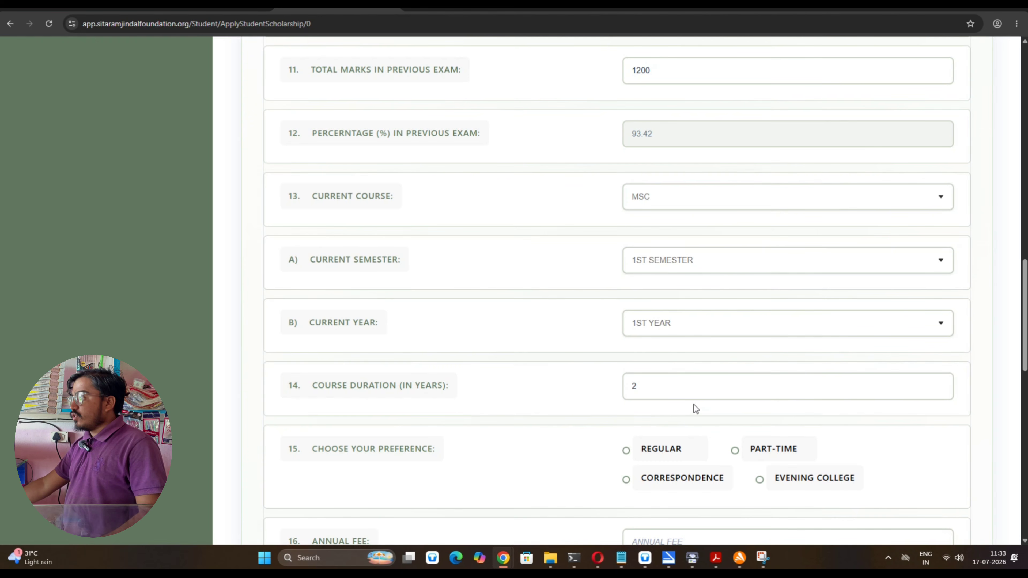
pyautogui.scroll(-3, 470, 275)
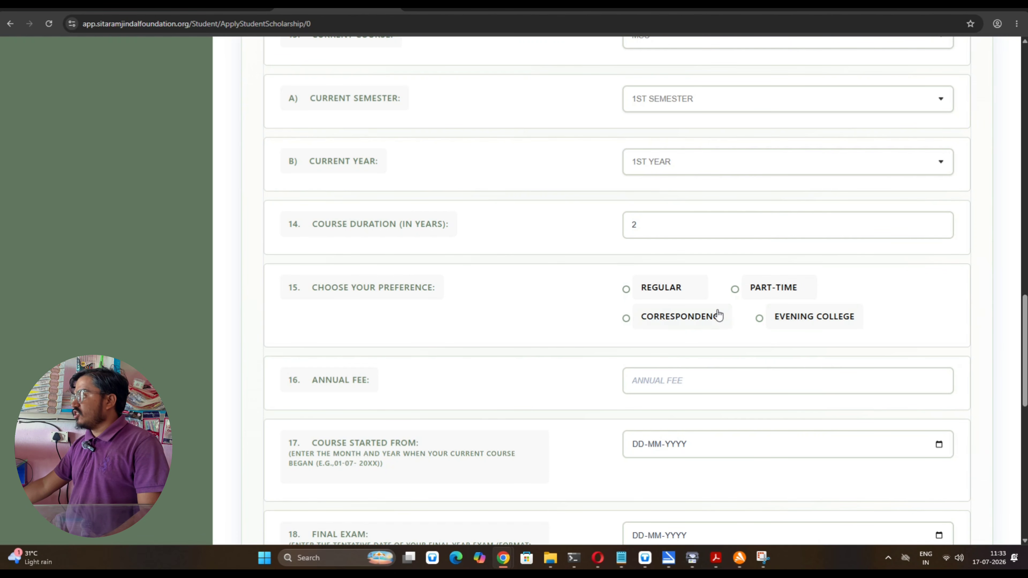
# Select REGULAR as the study preference and enter an annual fee of 12000
pyautogui.click(678, 290)
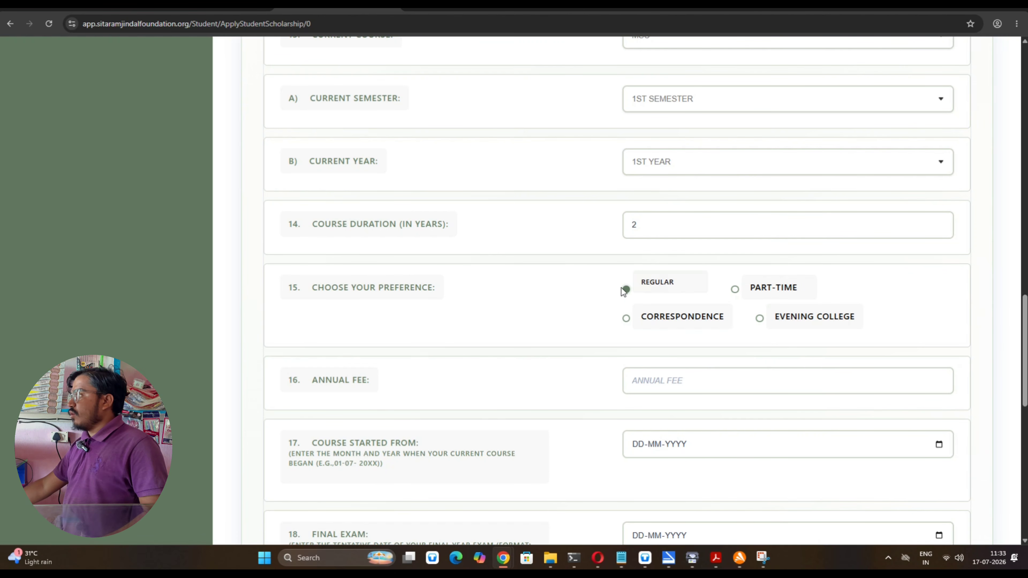
pyautogui.click(680, 383)
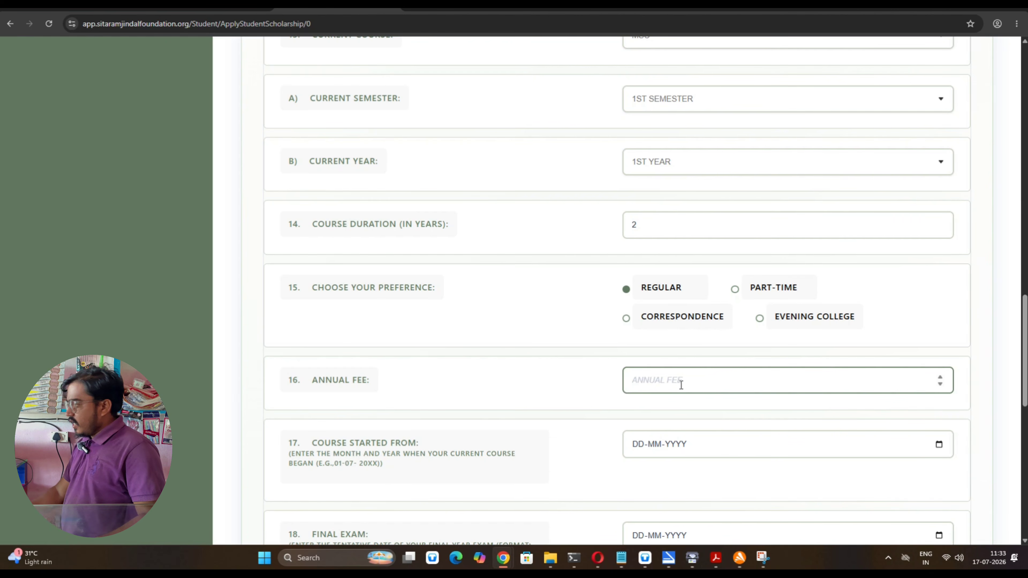
pyautogui.write('12000')
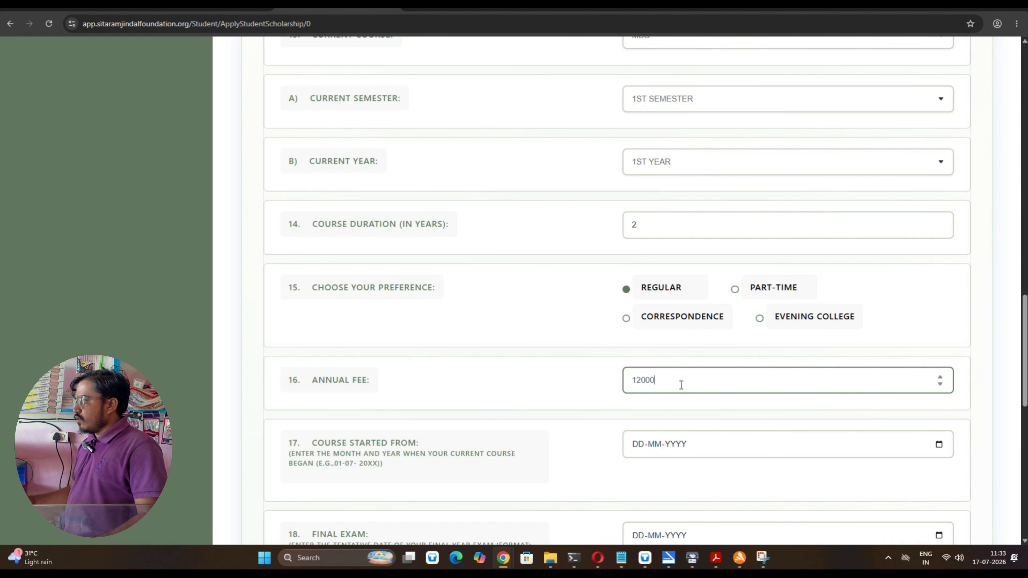
pyautogui.scroll(-2, 332, 411)
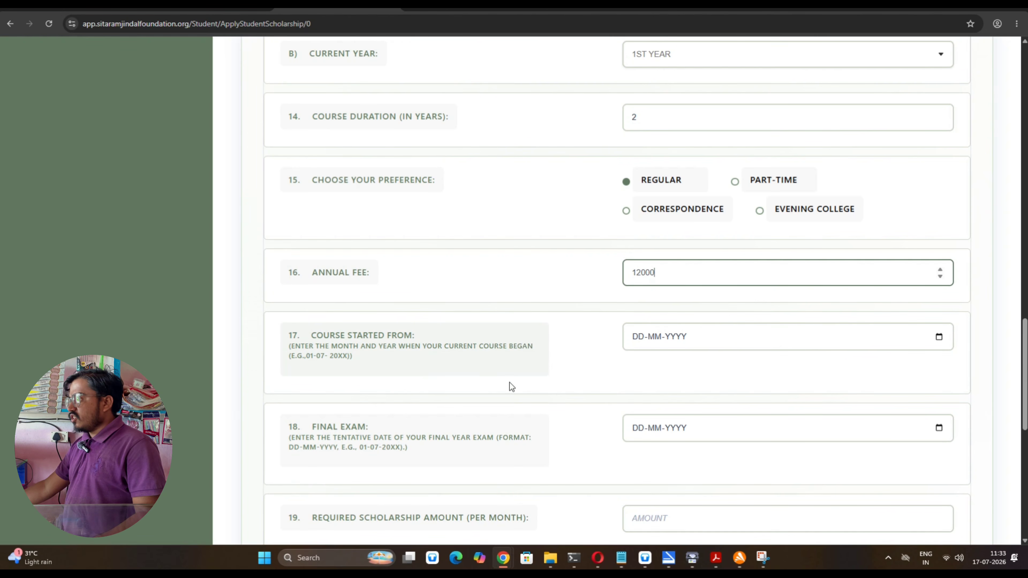
# Set the course start date to 11-06-2026 in the date picker
pyautogui.click(939, 338)
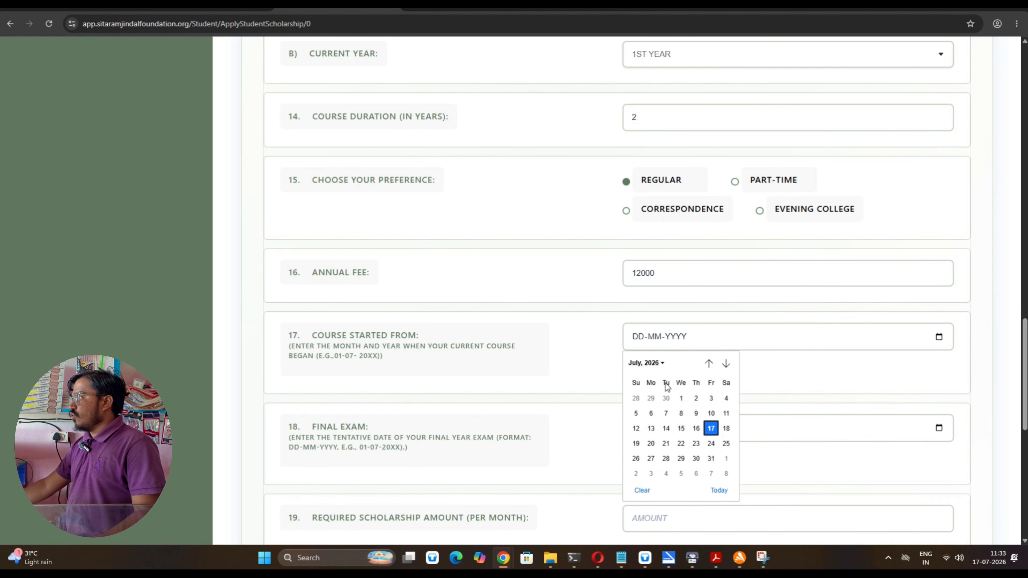
pyautogui.click(660, 367)
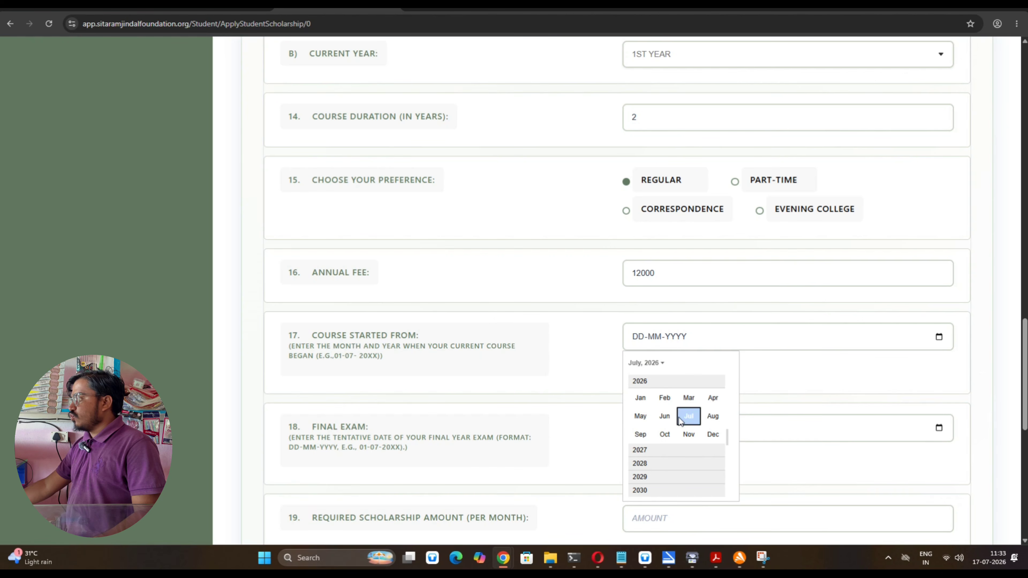
pyautogui.click(664, 416)
pyautogui.click(695, 414)
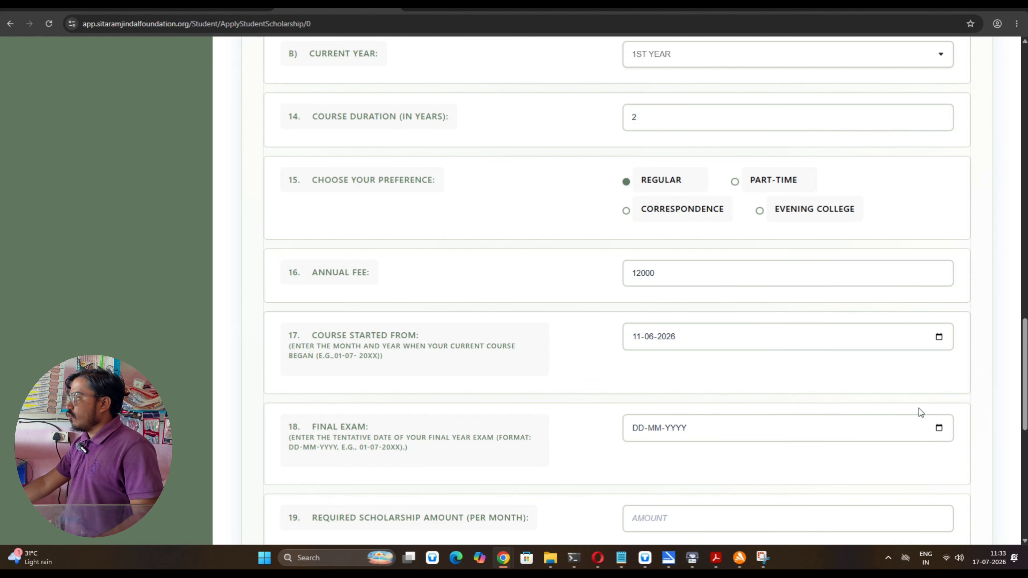
# Set the tentative final exam date to 04-07-2028
pyautogui.click(939, 428)
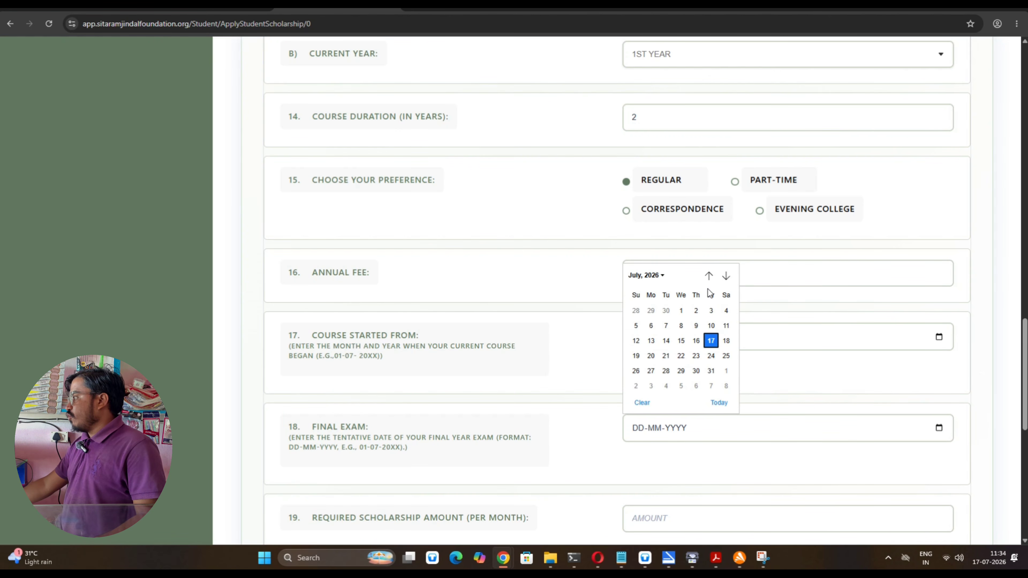
pyautogui.click(660, 277)
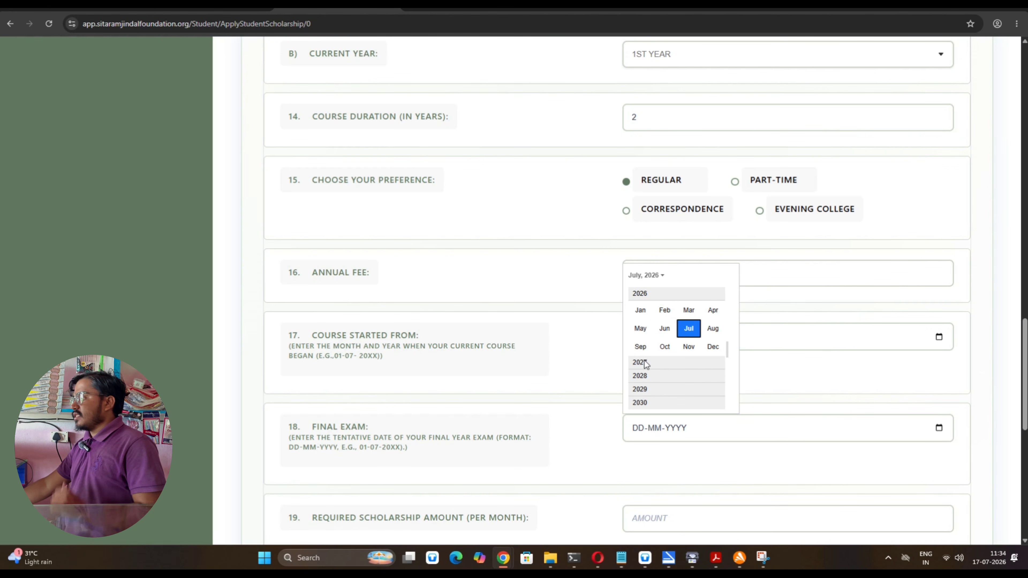
pyautogui.click(644, 376)
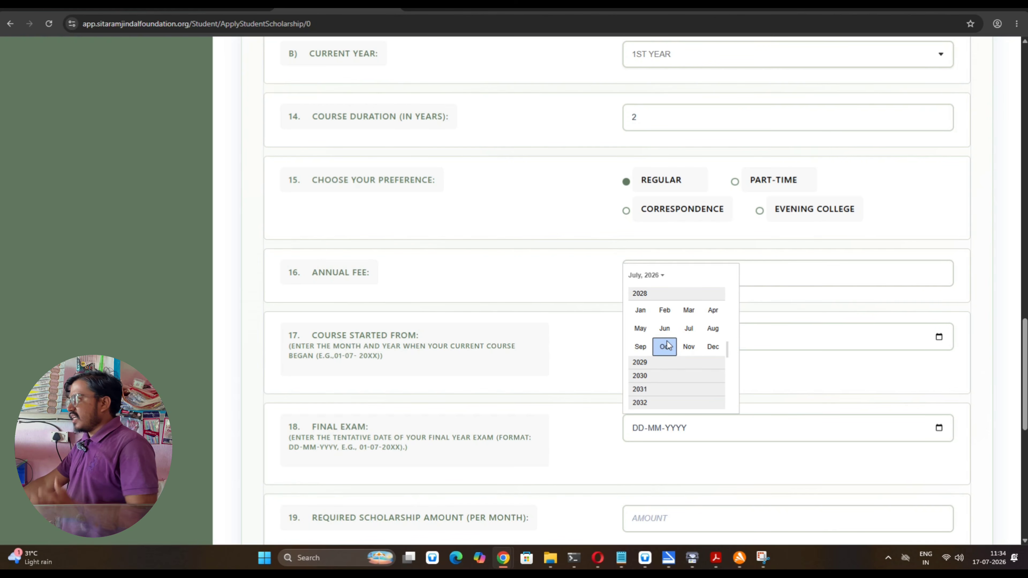
pyautogui.click(688, 333)
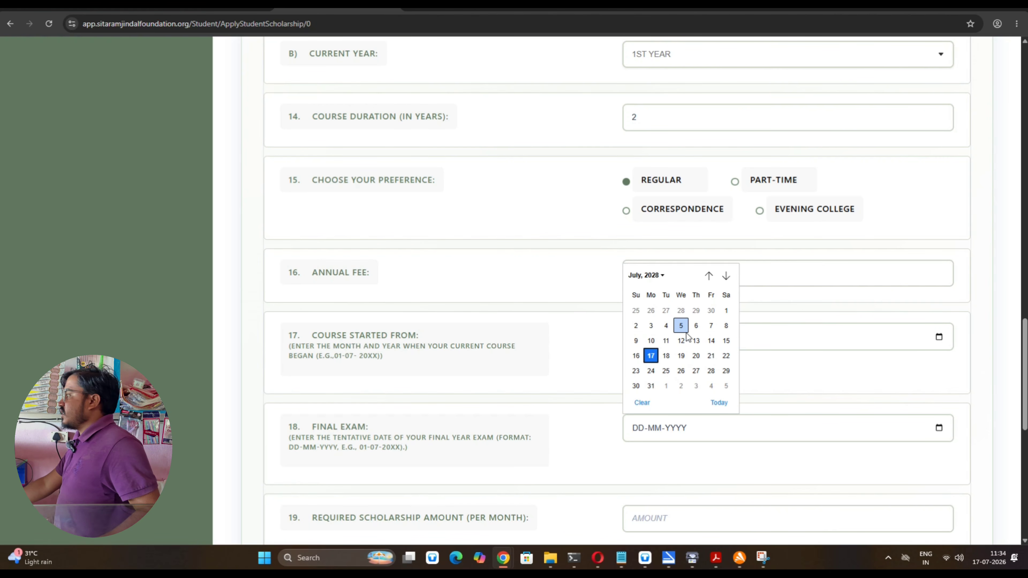
pyautogui.click(670, 331)
pyautogui.scroll(-3, 670, 331)
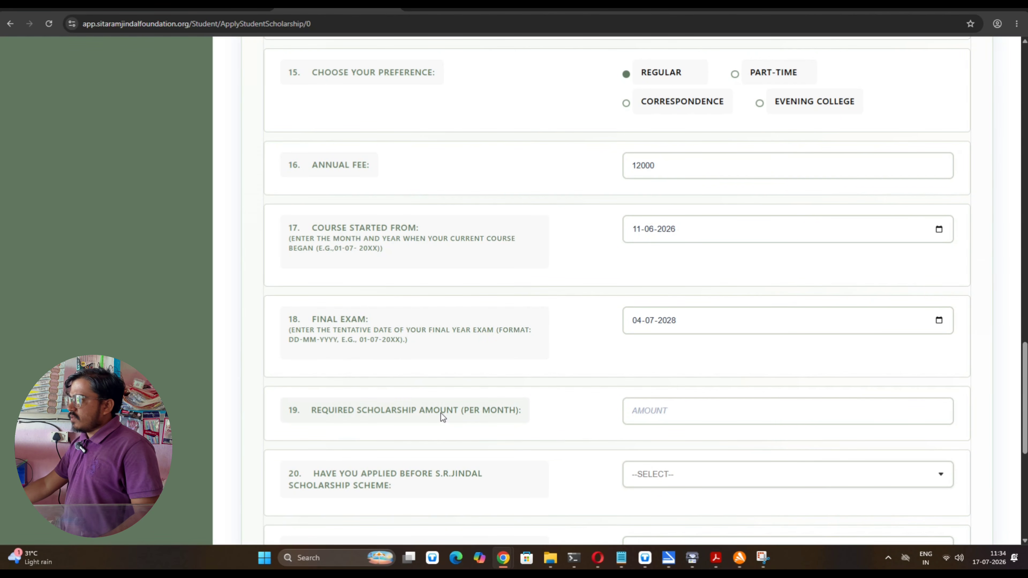
# Request 20000 monthly and answer NO to the other-stipend and minorities welfare questions
pyautogui.click(695, 415)
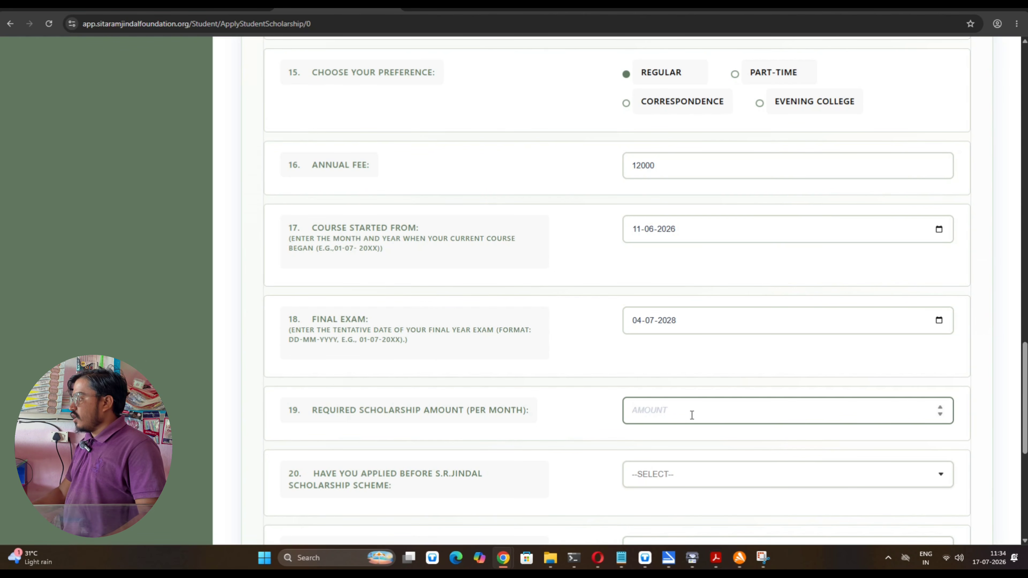
pyautogui.write('20000')
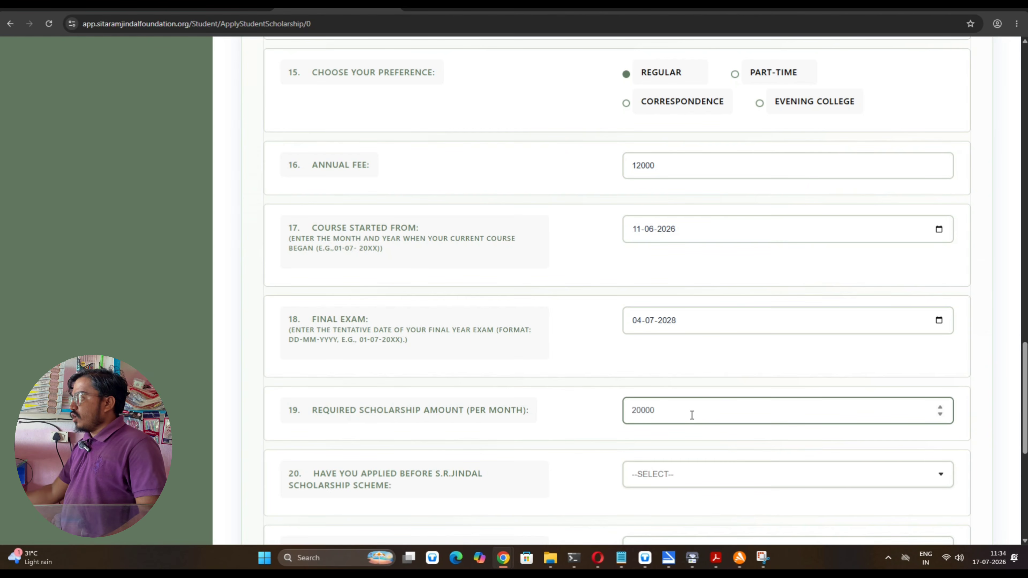
pyautogui.scroll(-4, 692, 415)
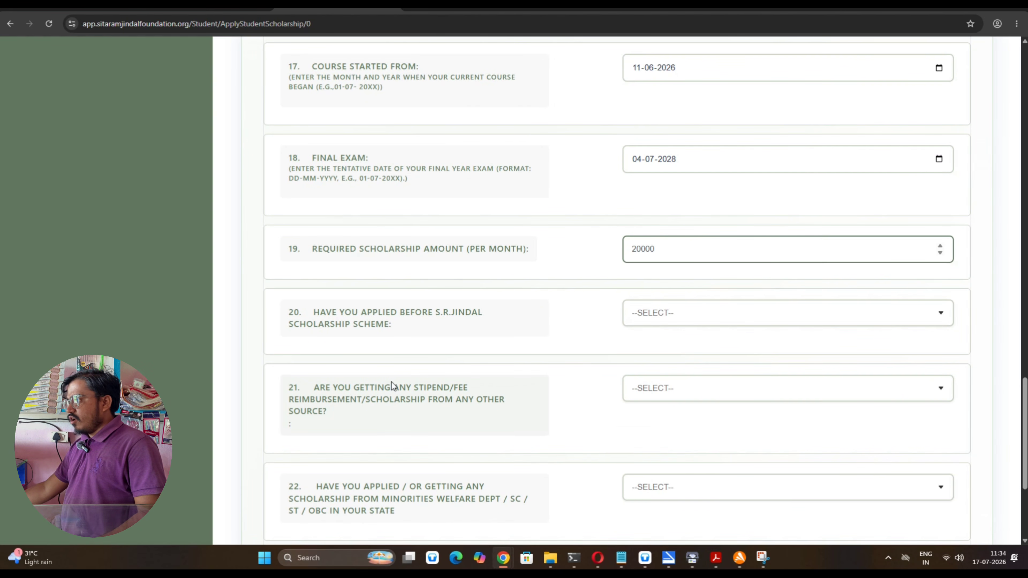
pyautogui.click(691, 389)
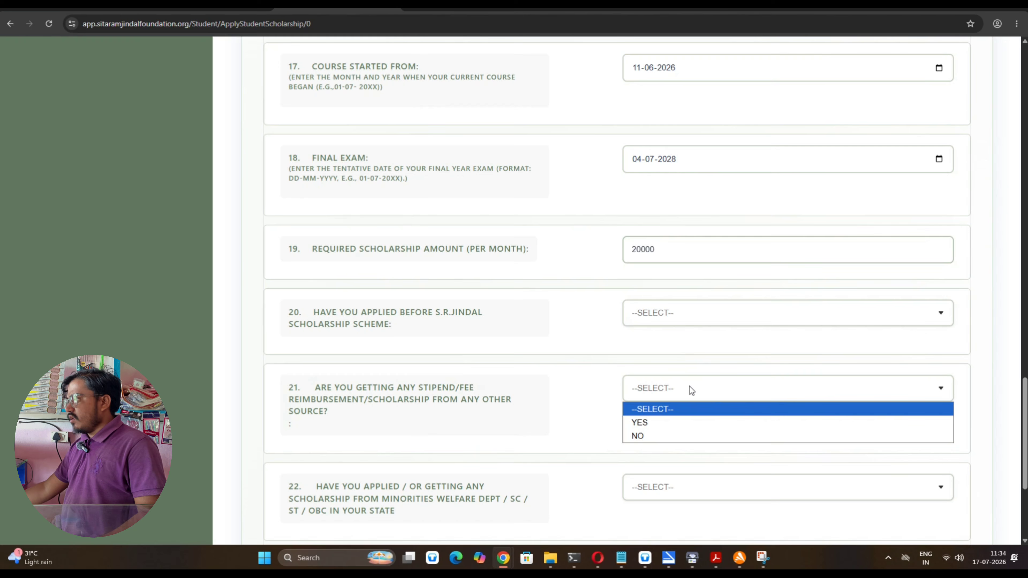
pyautogui.click(668, 438)
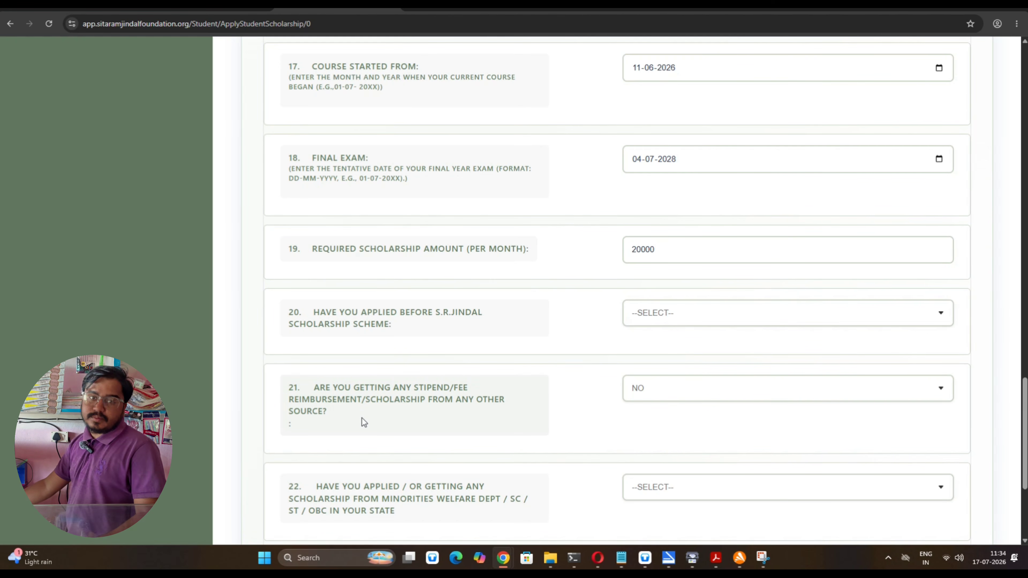
pyautogui.scroll(-2, 362, 418)
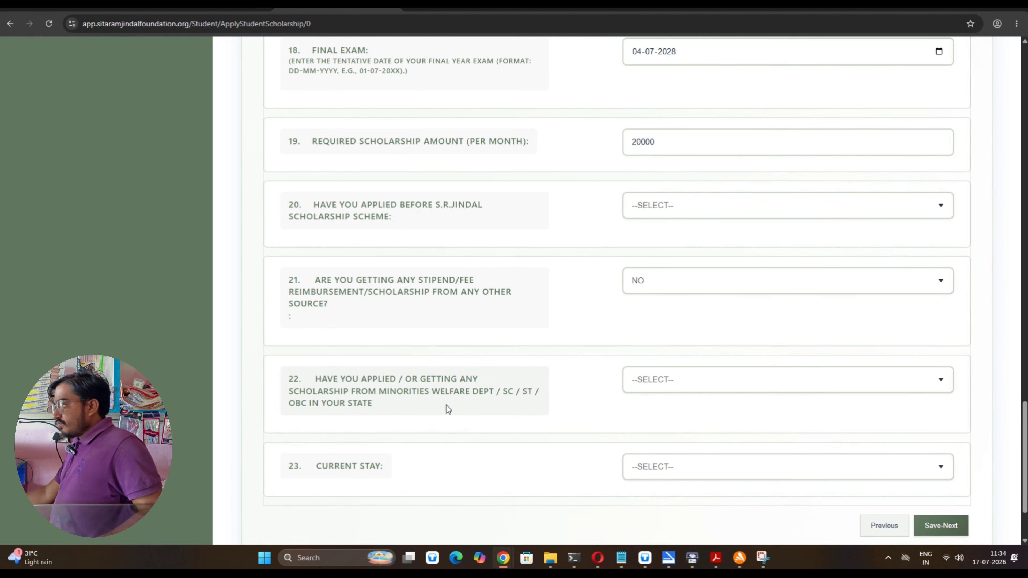
pyautogui.click(679, 379)
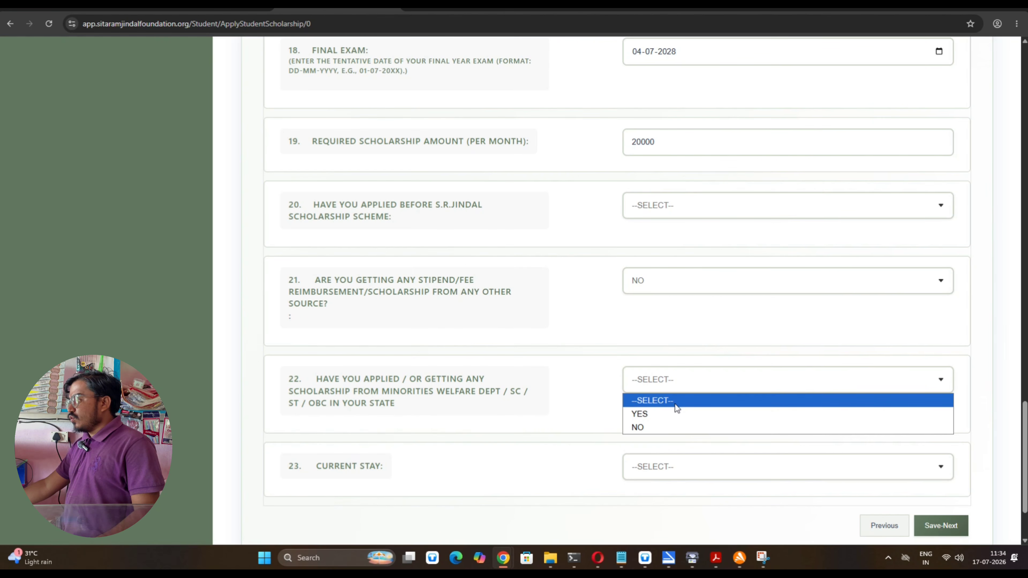
pyautogui.click(666, 411)
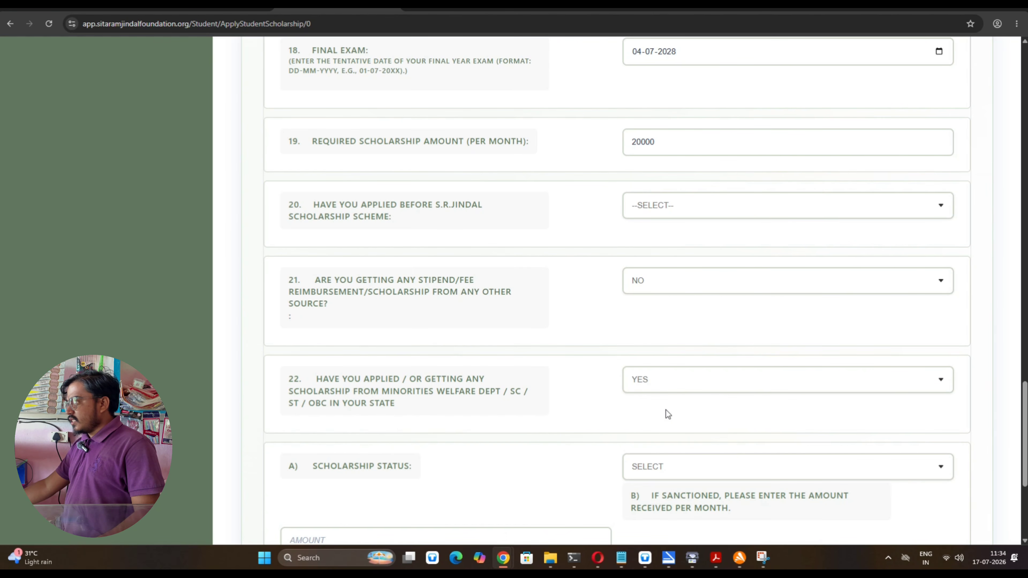
pyautogui.click(646, 473)
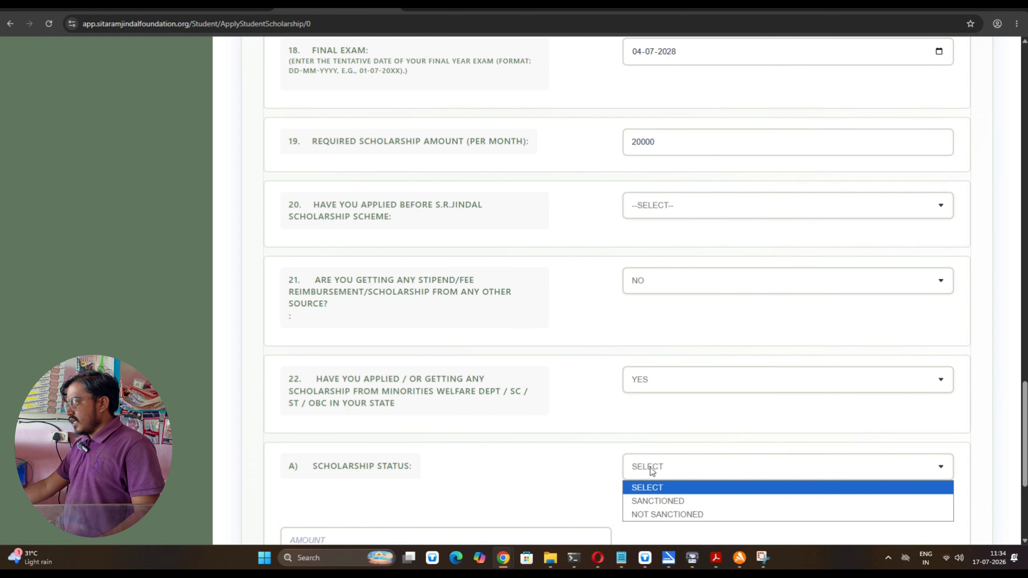
pyautogui.click(651, 420)
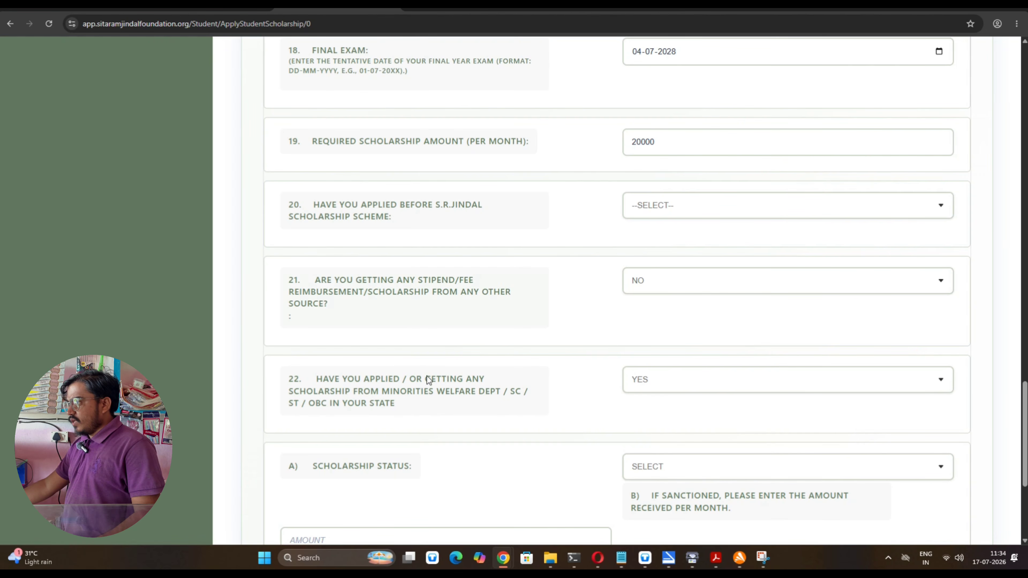
pyautogui.click(640, 388)
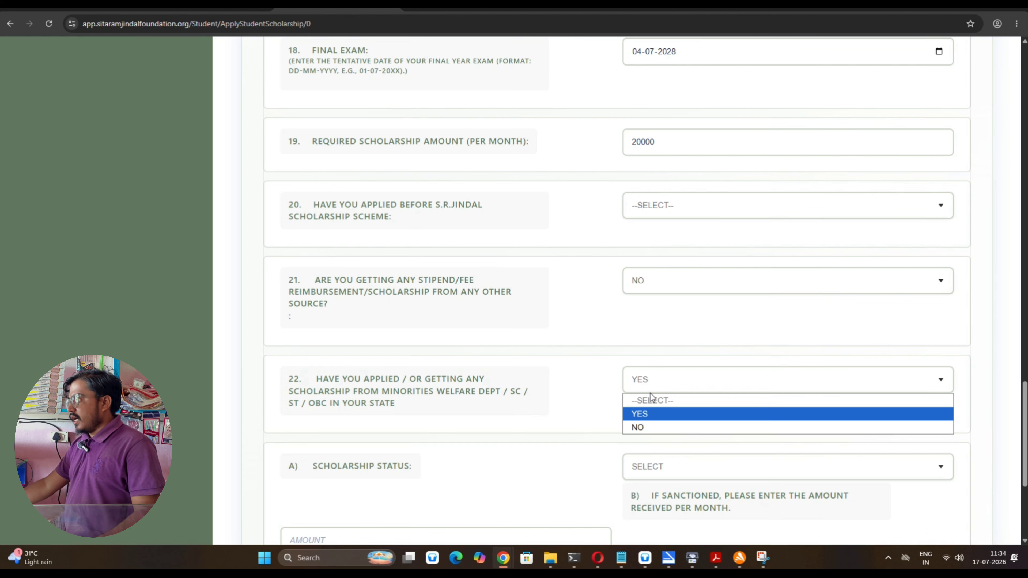
pyautogui.click(653, 429)
pyautogui.scroll(-2, 562, 365)
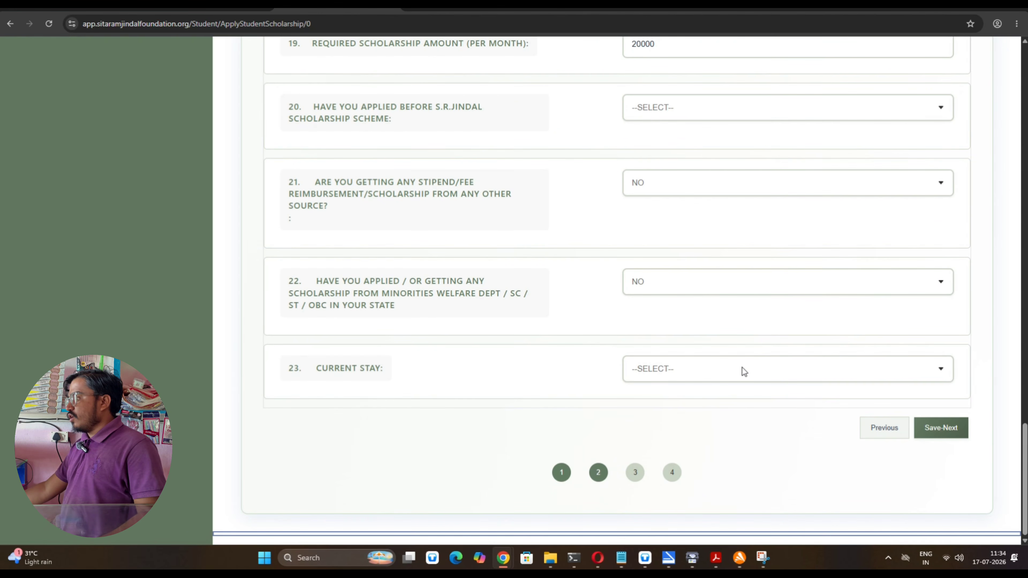
# Set Current Stay to HOME and save section II to continue
pyautogui.click(713, 371)
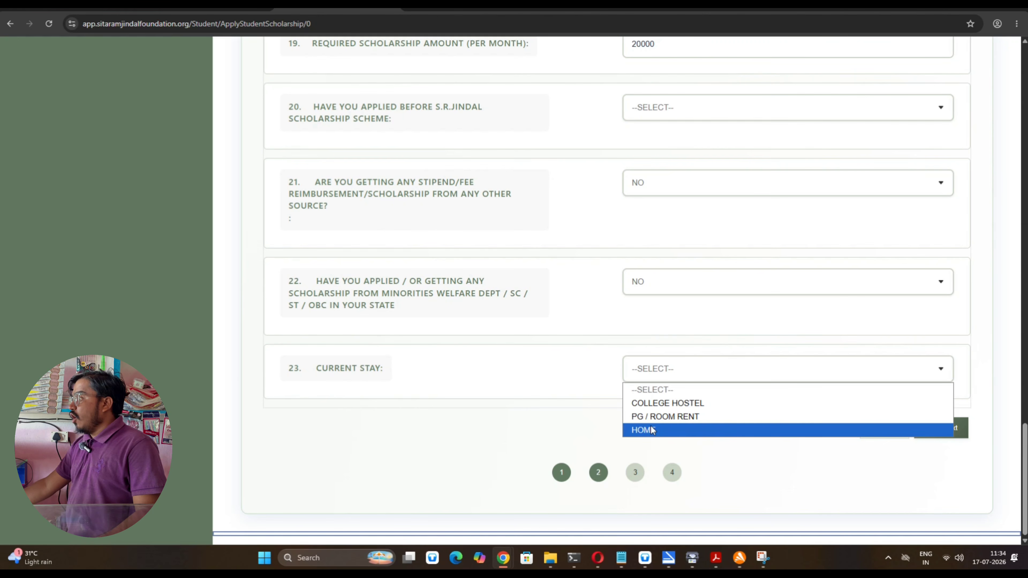
pyautogui.click(659, 404)
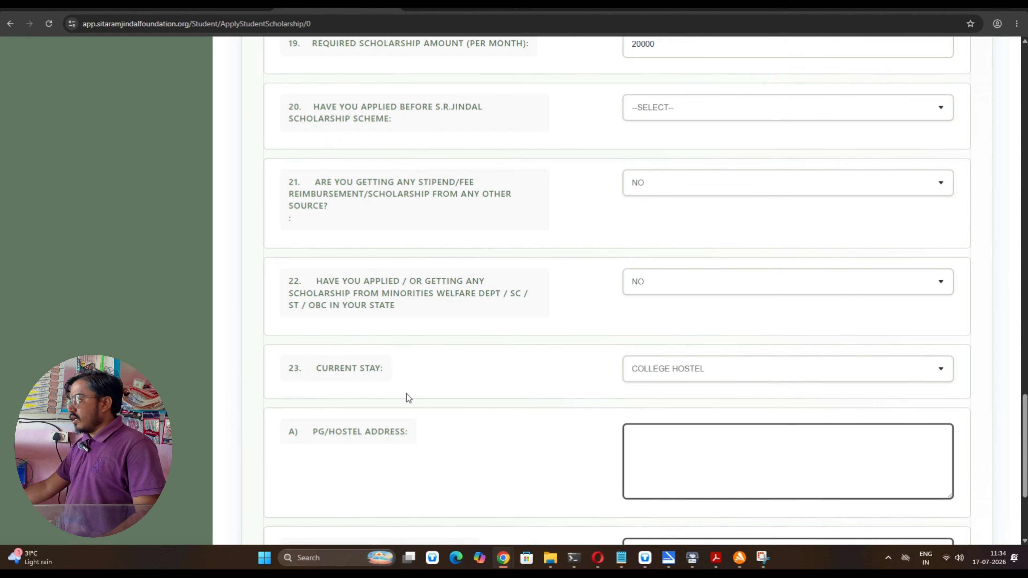
pyautogui.scroll(-3, 130, 292)
pyautogui.scroll(-2, 610, 301)
pyautogui.click(667, 210)
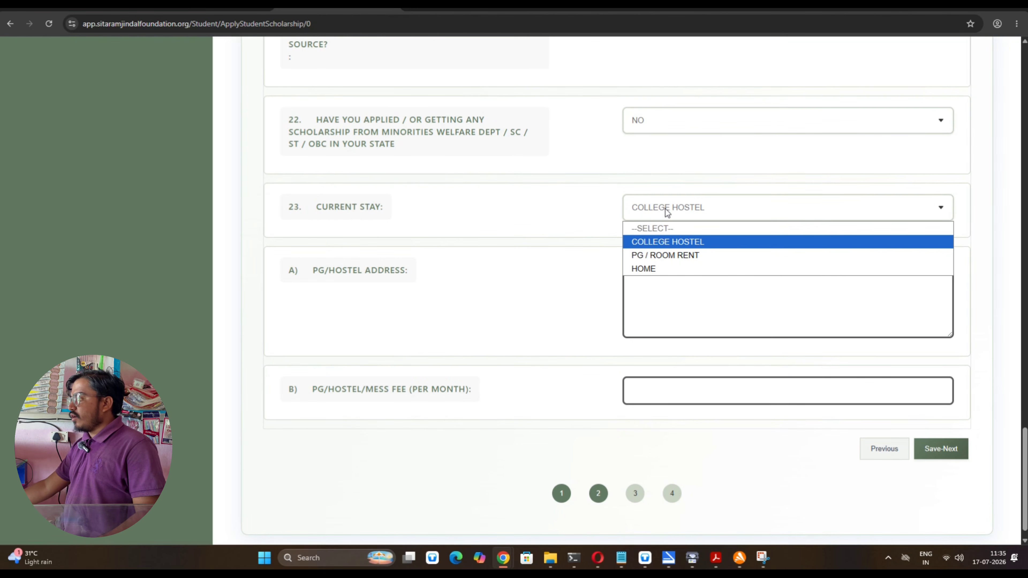
pyautogui.click(655, 255)
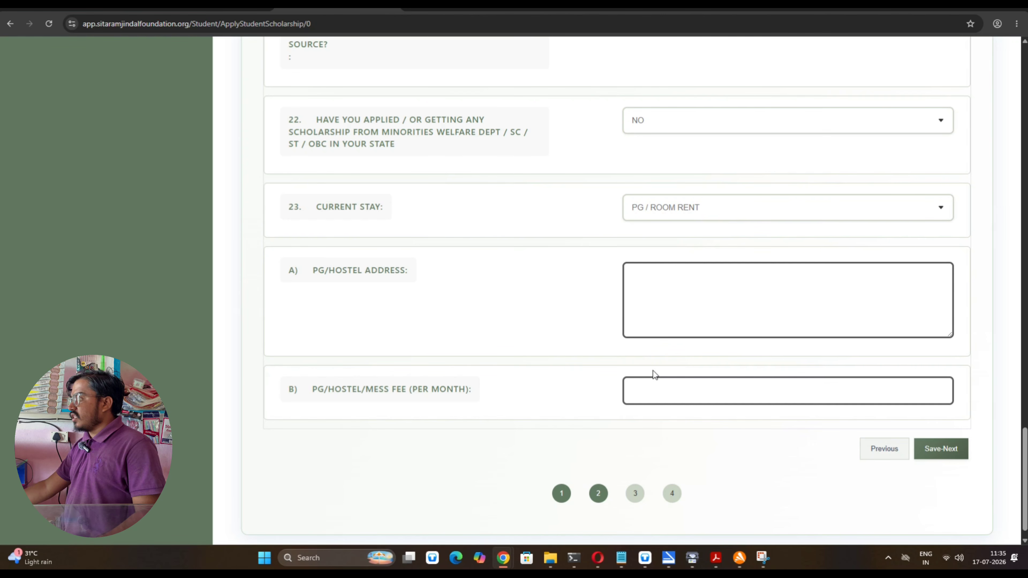
pyautogui.click(691, 201)
pyautogui.click(667, 268)
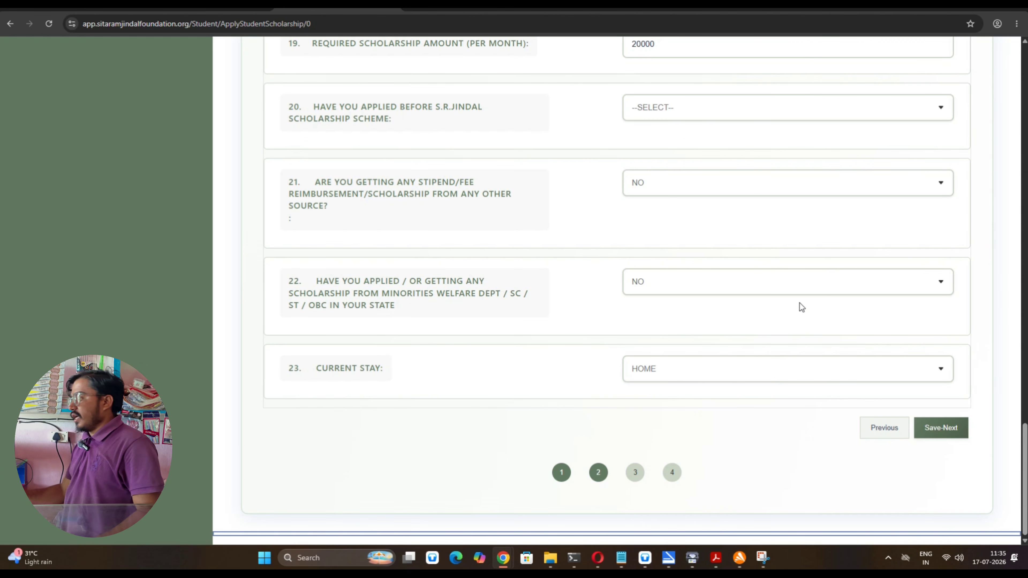
pyautogui.click(943, 428)
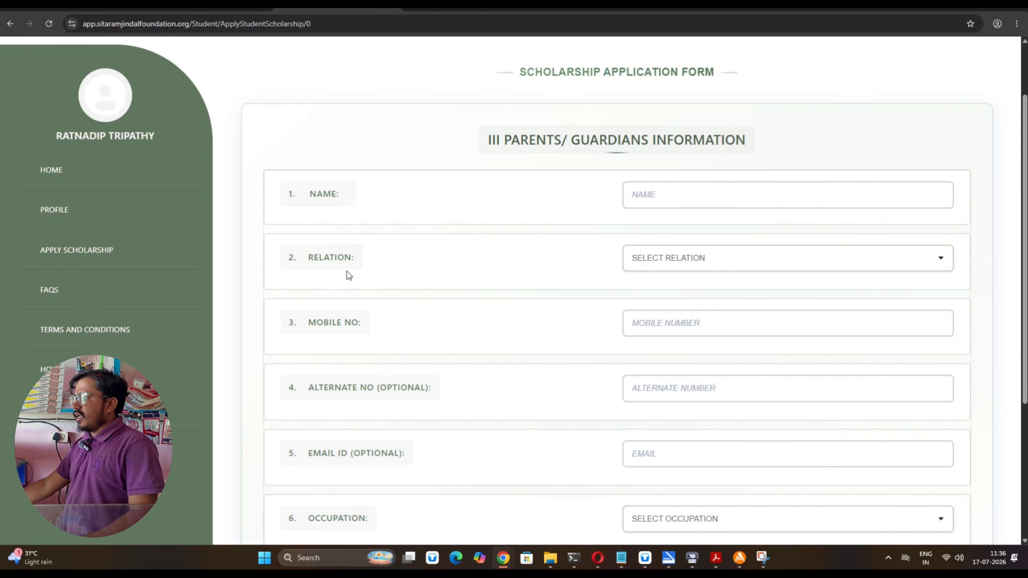
# Enter the parent's name, set relation to FATHER, and fill in the parent's mobile number
pyautogui.click(675, 198)
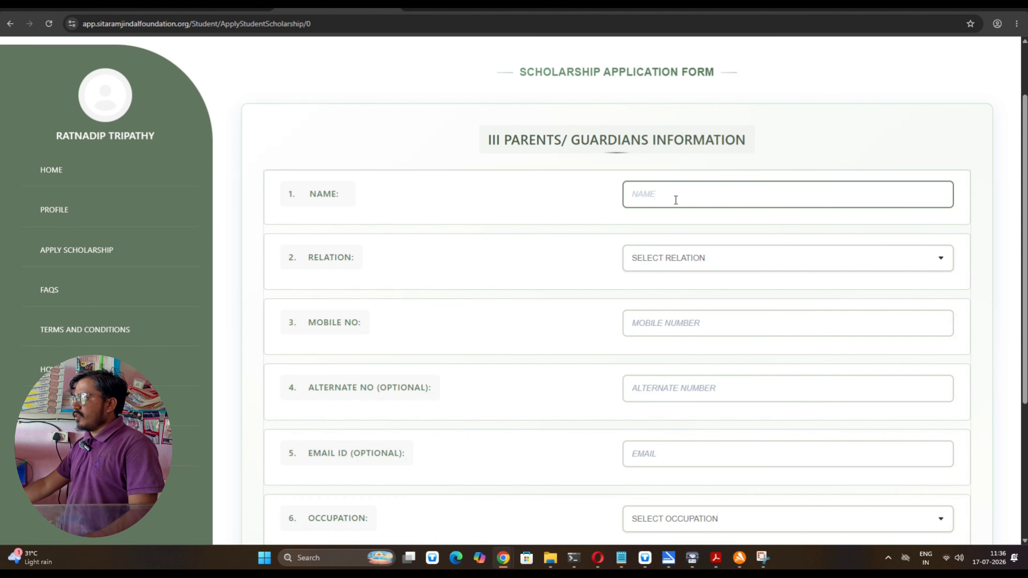
pyautogui.write('TAS')
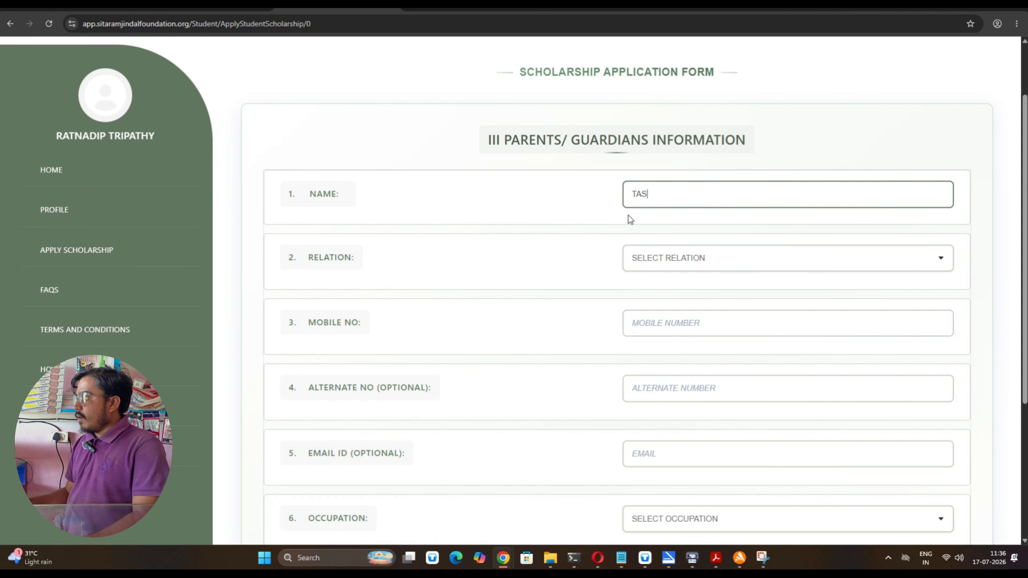
pyautogui.click(685, 263)
pyautogui.click(681, 293)
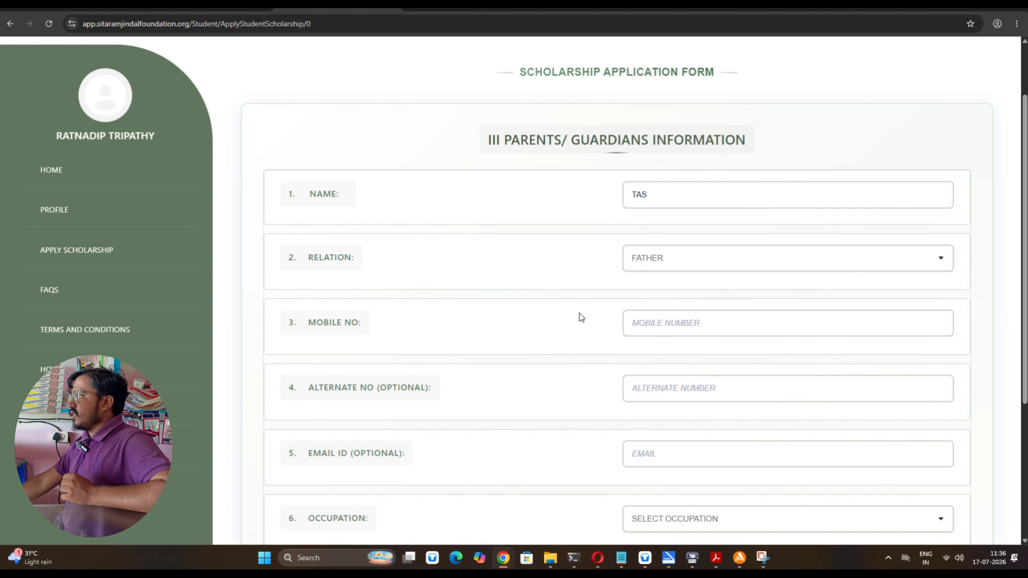
pyautogui.click(646, 323)
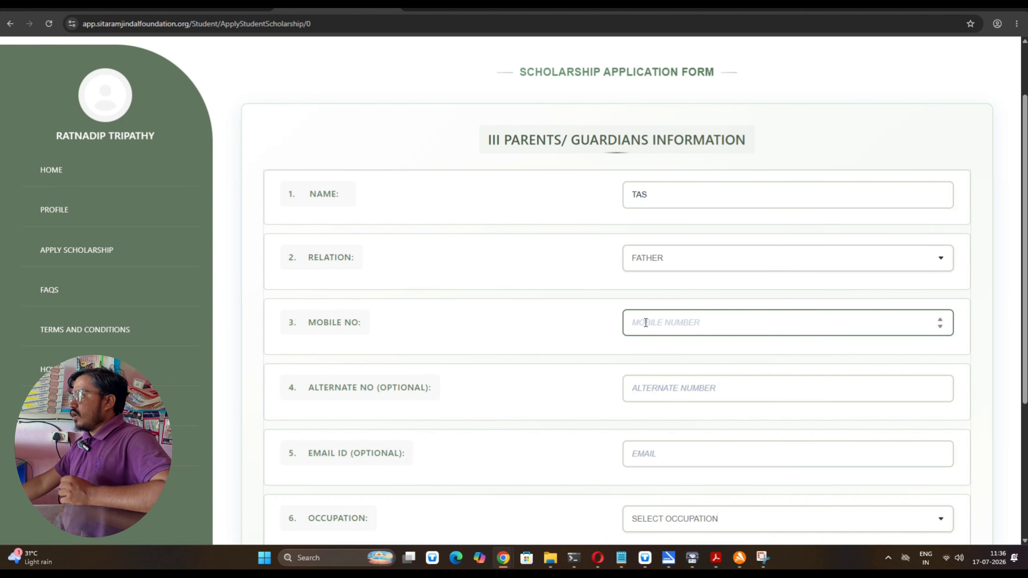
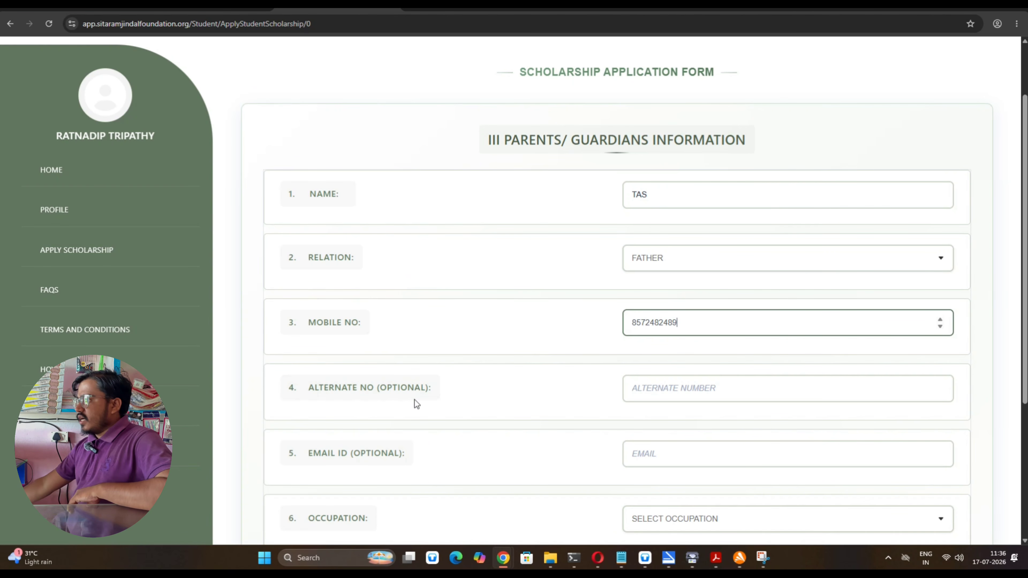
pyautogui.scroll(-2, 607, 425)
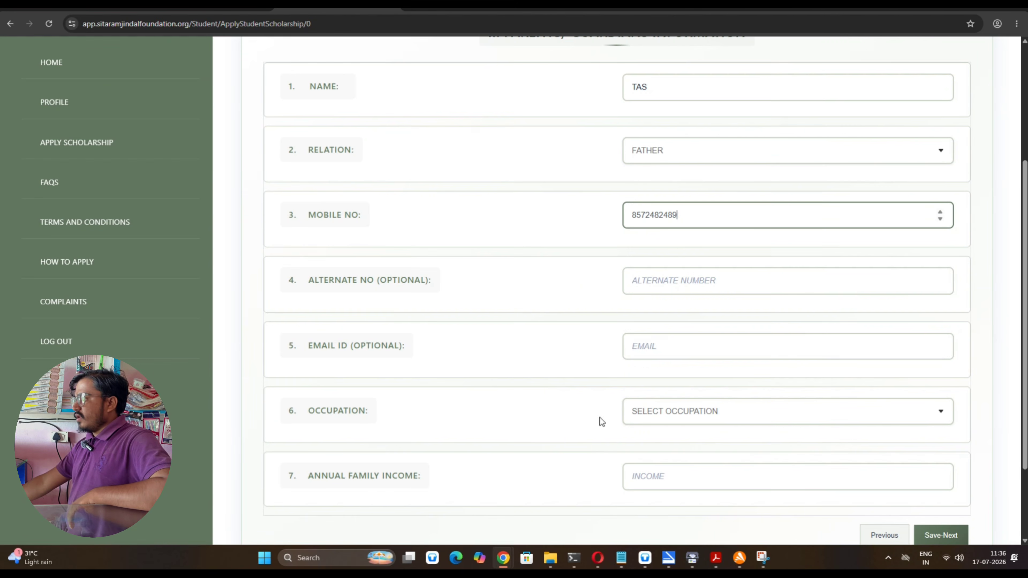
pyautogui.scroll(-1, 694, 356)
# Set occupation to OTHERS (FARMER) with annual family income 75000, then save section III
pyautogui.click(693, 356)
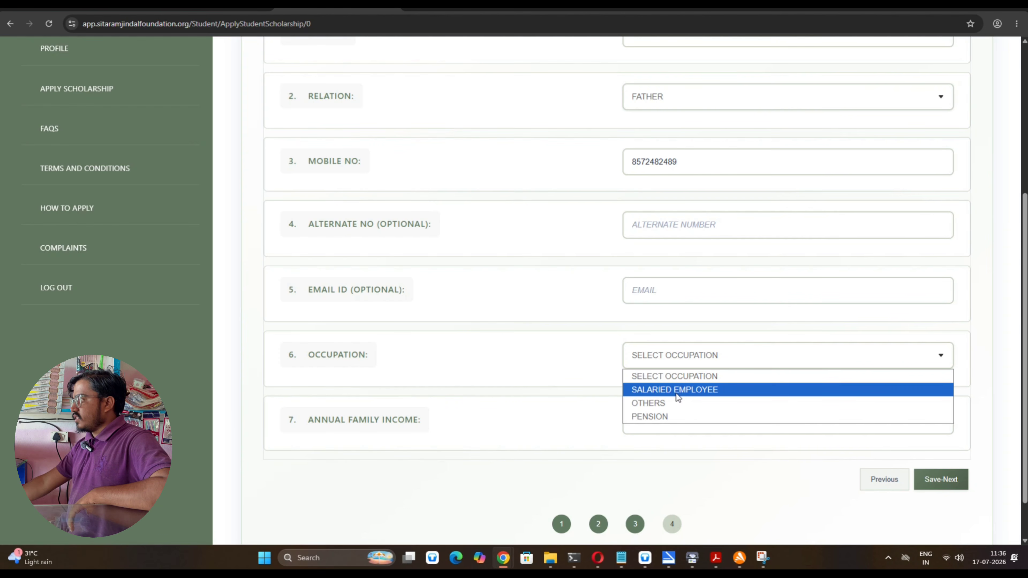
pyautogui.click(671, 402)
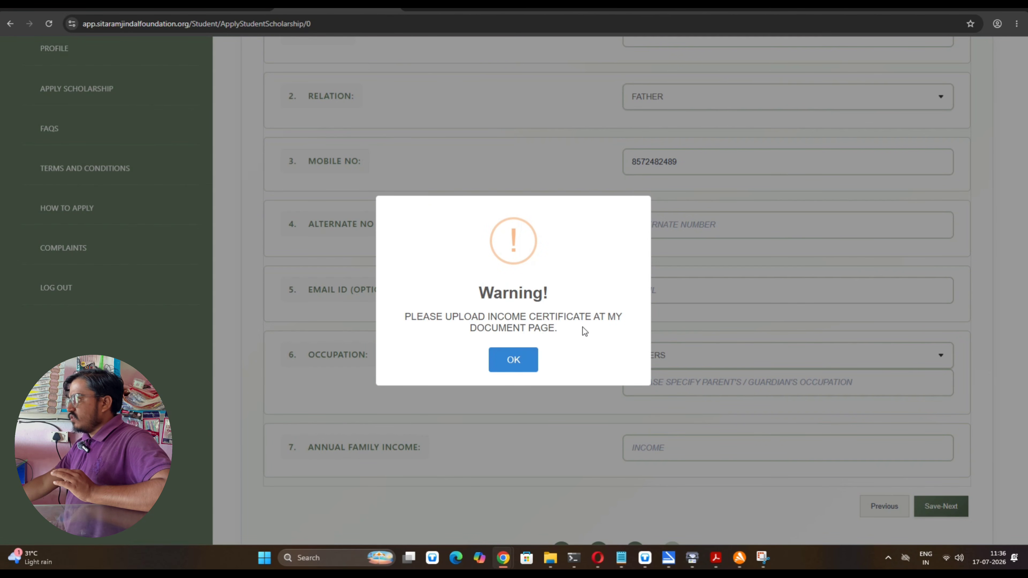
pyautogui.click(513, 360)
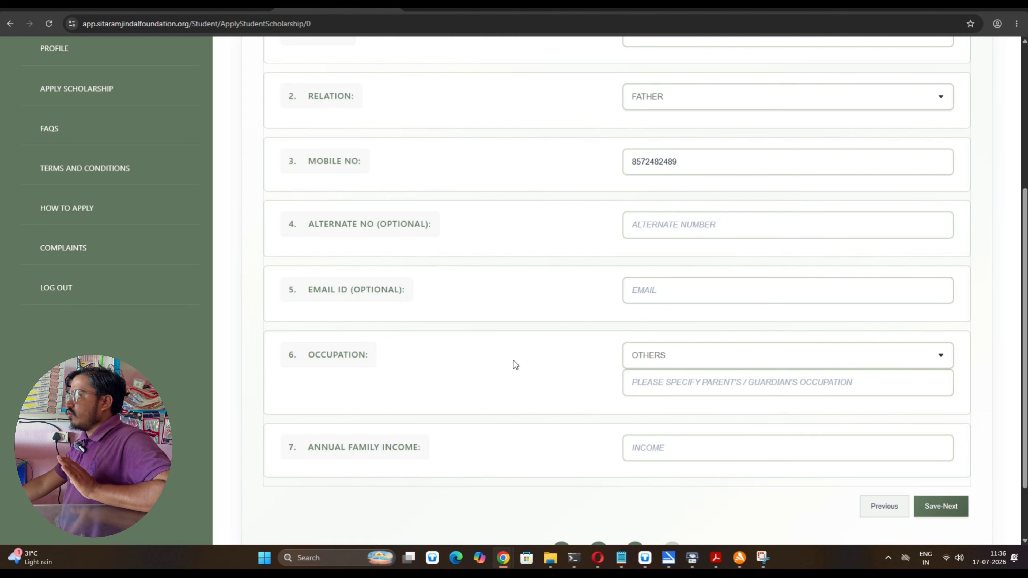
pyautogui.click(726, 389)
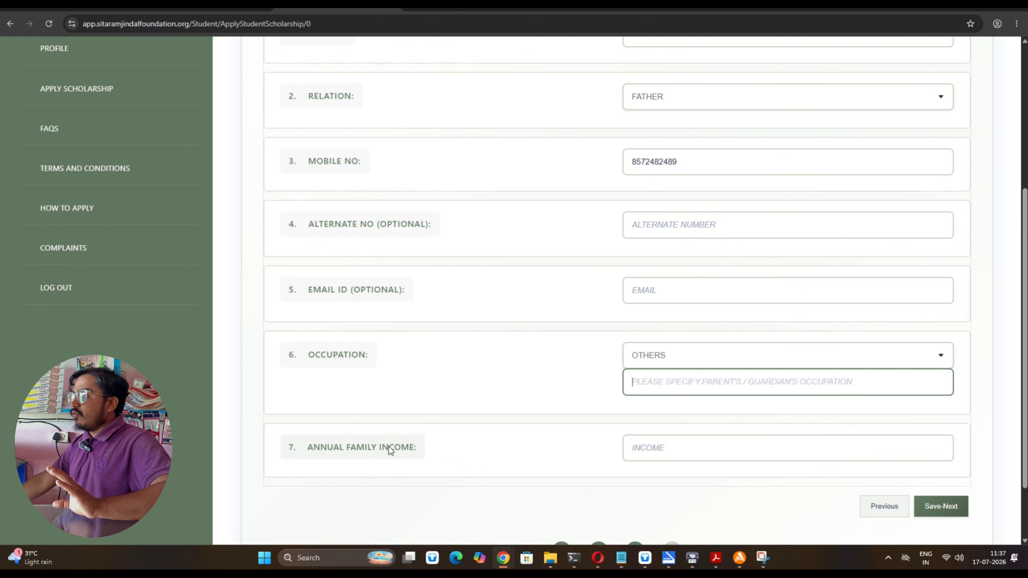
pyautogui.click(687, 453)
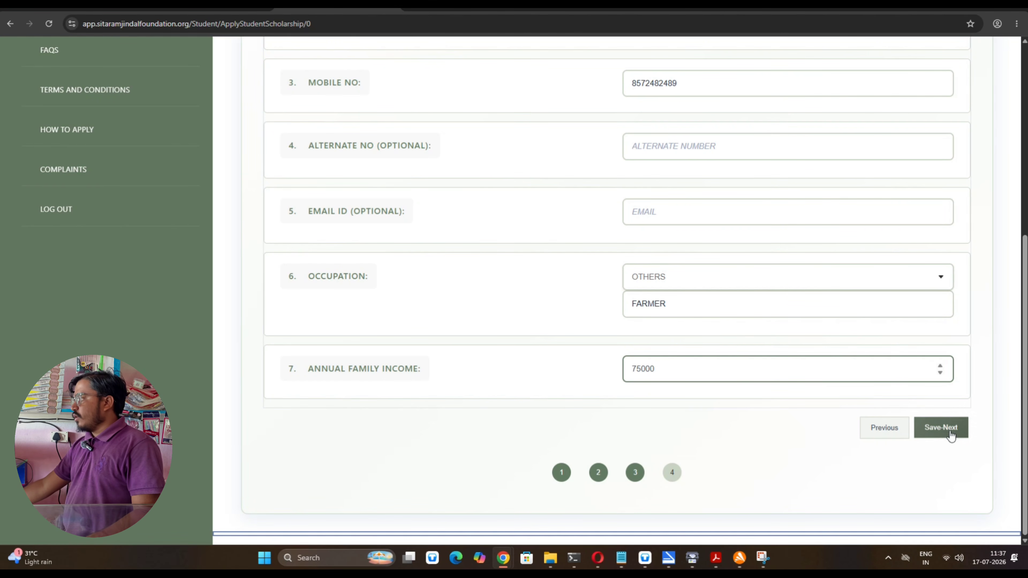
pyautogui.click(941, 428)
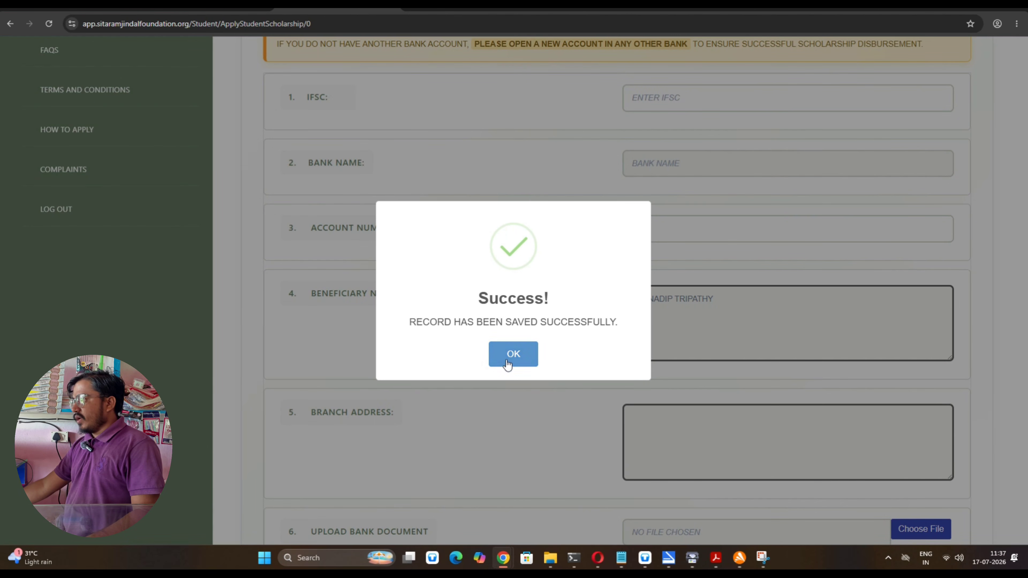
# Acknowledge the save confirmation and look over the Bank Details section fields
pyautogui.click(513, 354)
pyautogui.scroll(-5, 580, 304)
pyautogui.scroll(5, 566, 324)
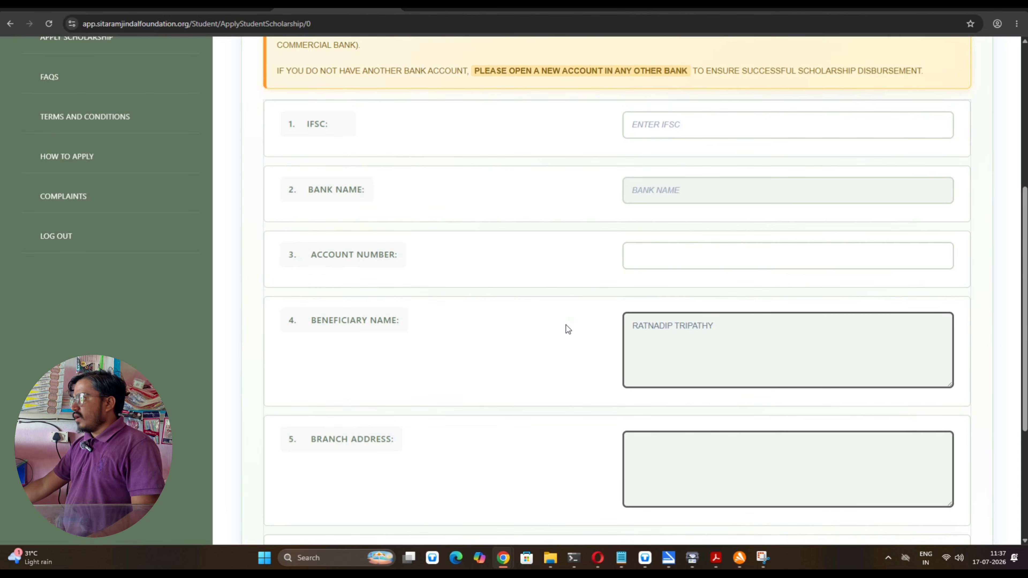
pyautogui.scroll(3, 566, 325)
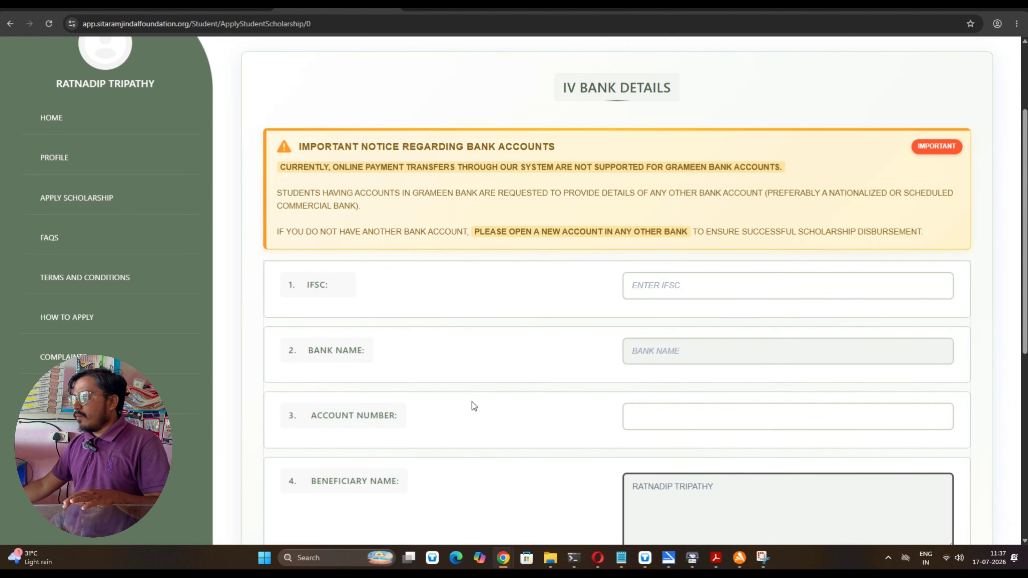
pyautogui.scroll(-1, 439, 419)
pyautogui.scroll(-2, 439, 419)
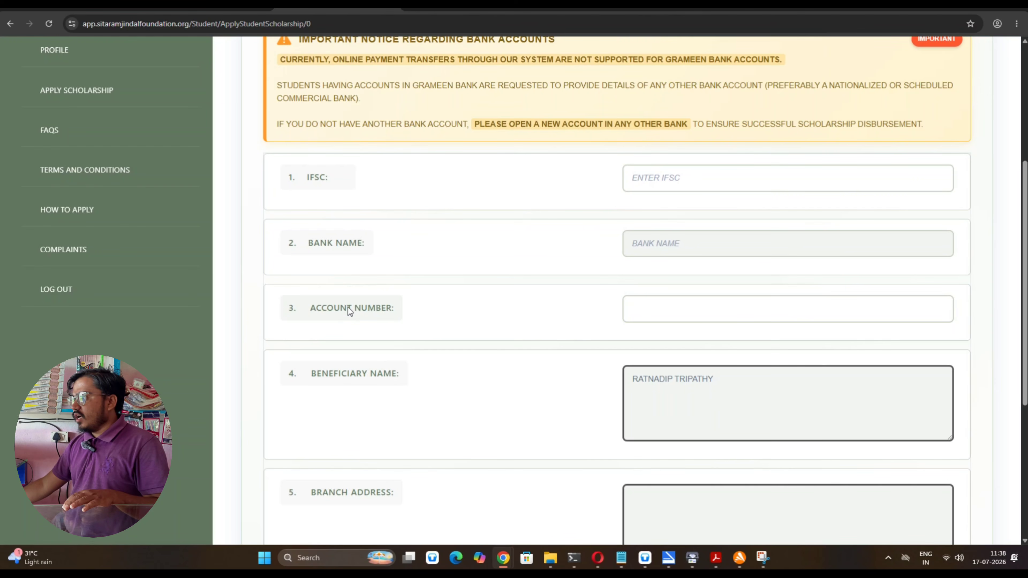
pyautogui.scroll(-2, 294, 342)
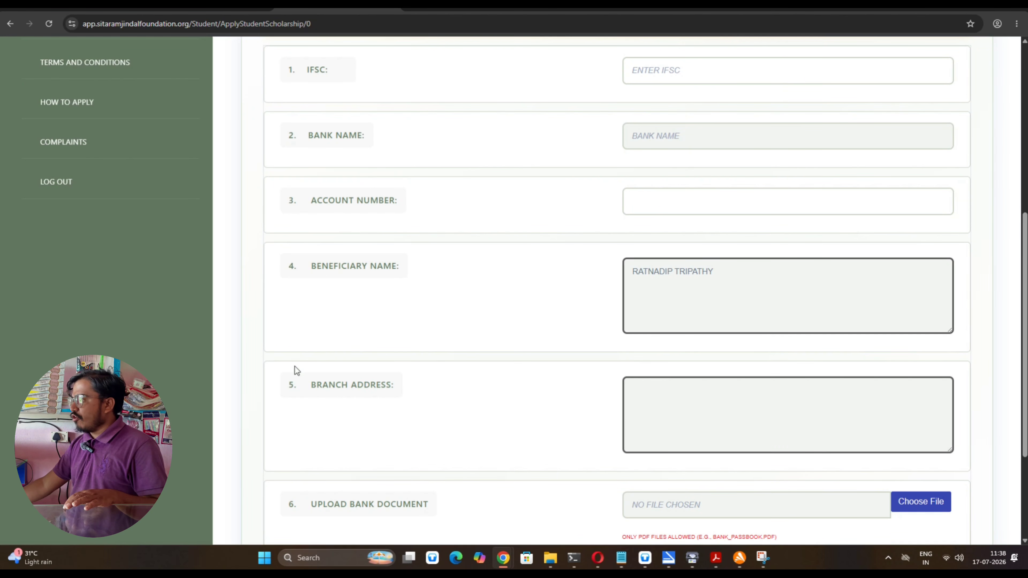
pyautogui.scroll(-1, 307, 377)
pyautogui.scroll(-1, 320, 385)
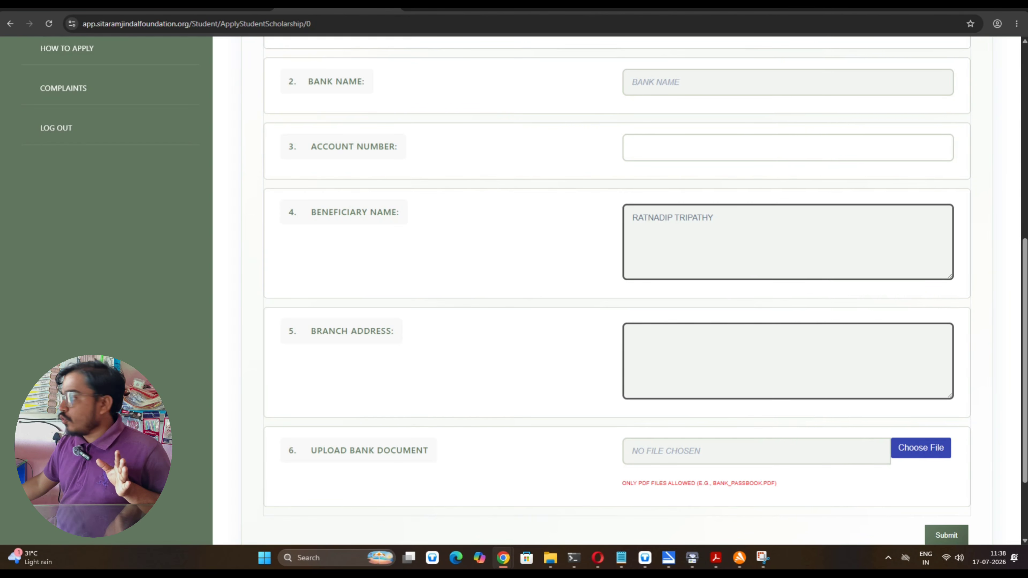
pyautogui.scroll(-2, 1002, 415)
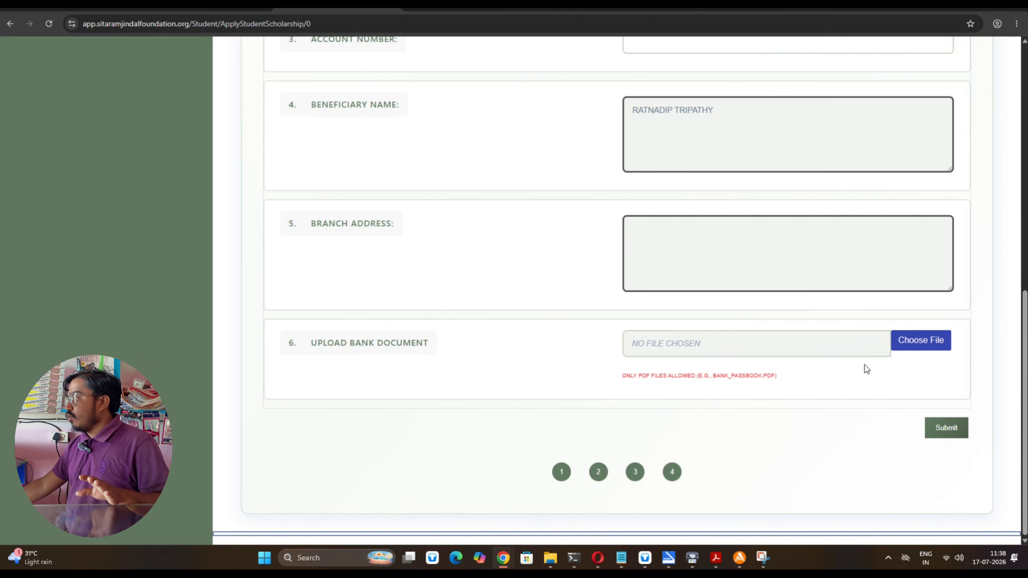
pyautogui.scroll(9, 865, 365)
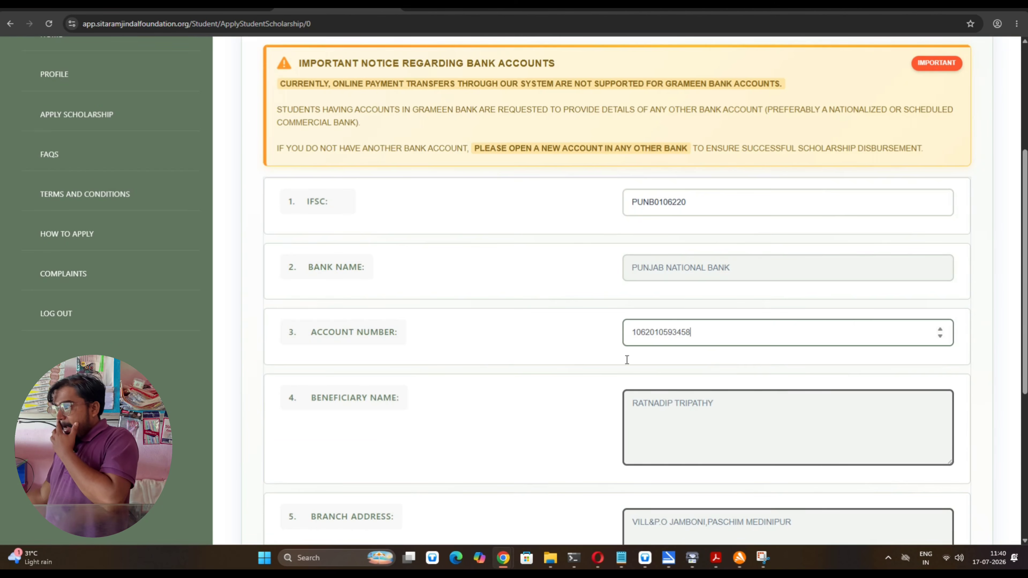
# Attach the PDF bank document, dismiss the upload failure notice, and submit the bank details
pyautogui.scroll(-4, 653, 345)
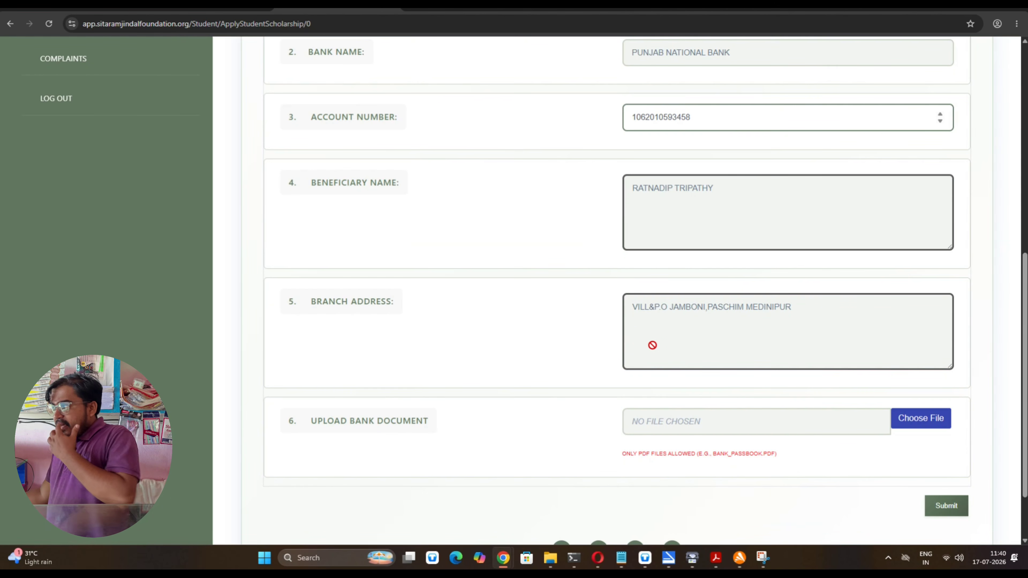
pyautogui.click(711, 332)
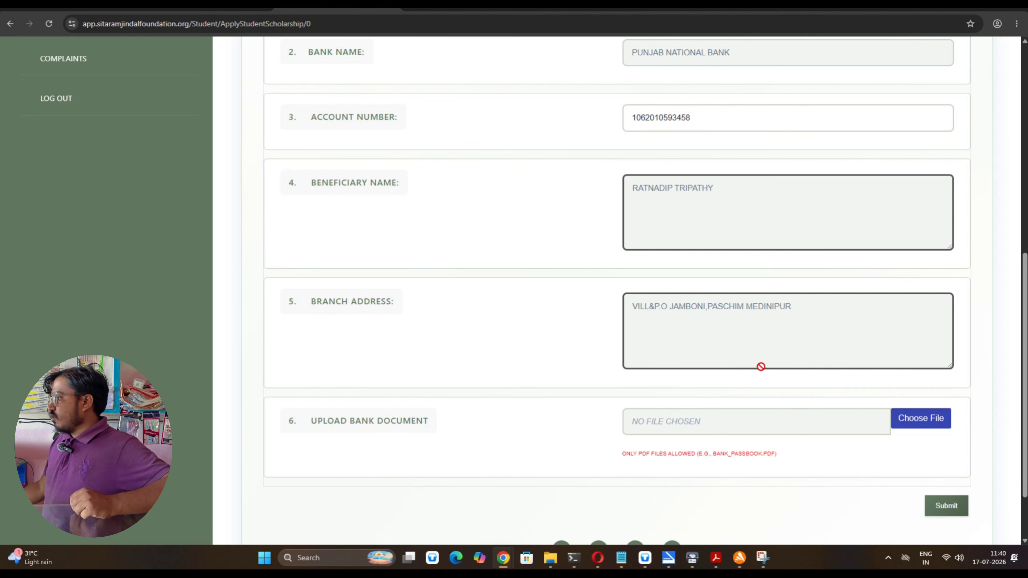
pyautogui.click(923, 419)
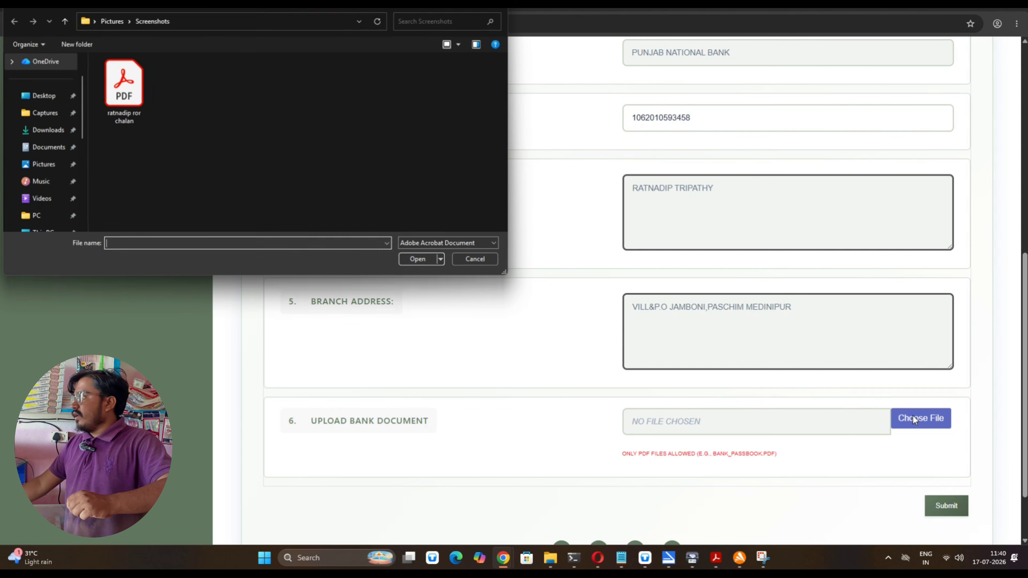
pyautogui.click(124, 113)
pyautogui.click(408, 259)
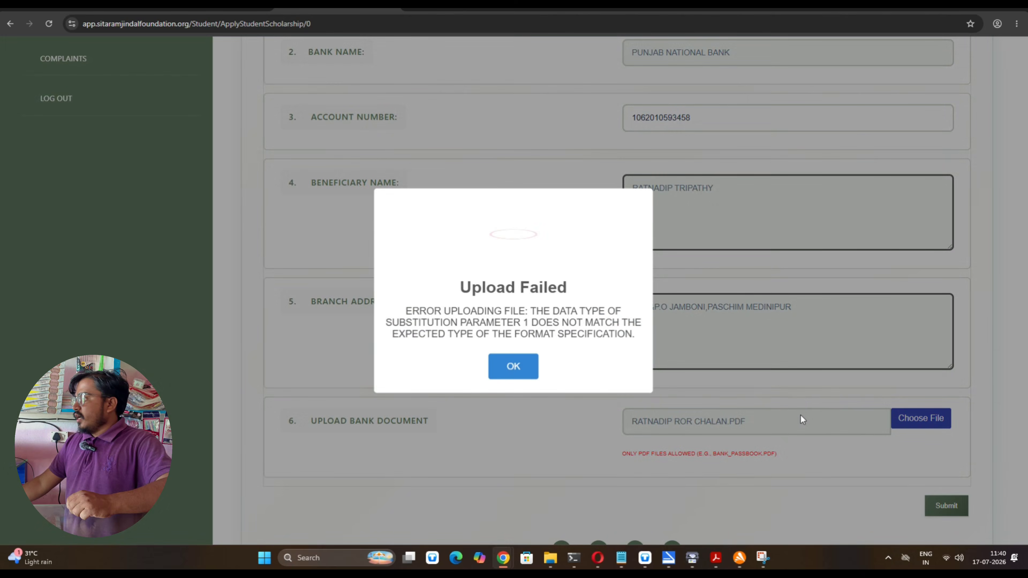
pyautogui.click(514, 366)
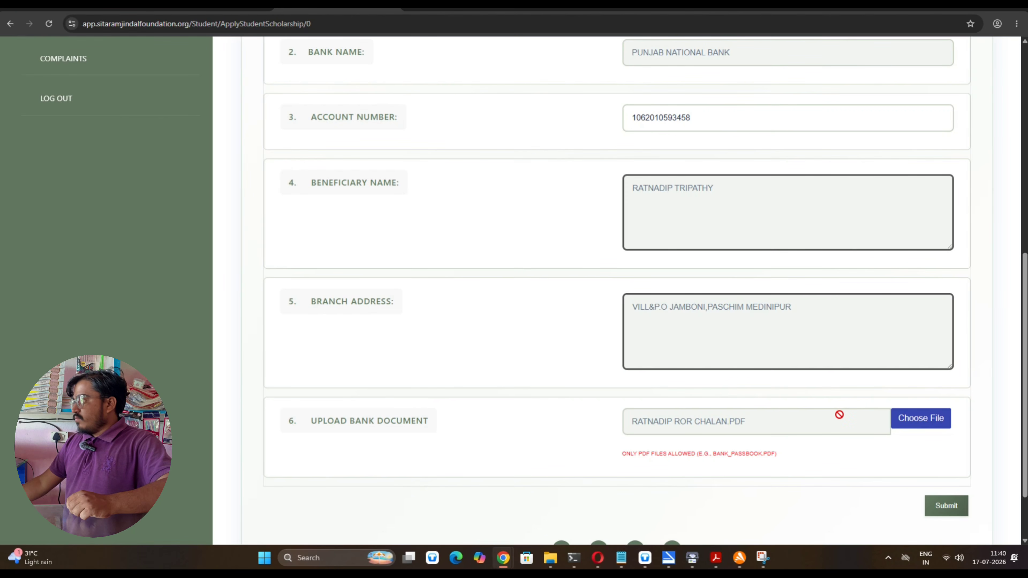
pyautogui.click(943, 506)
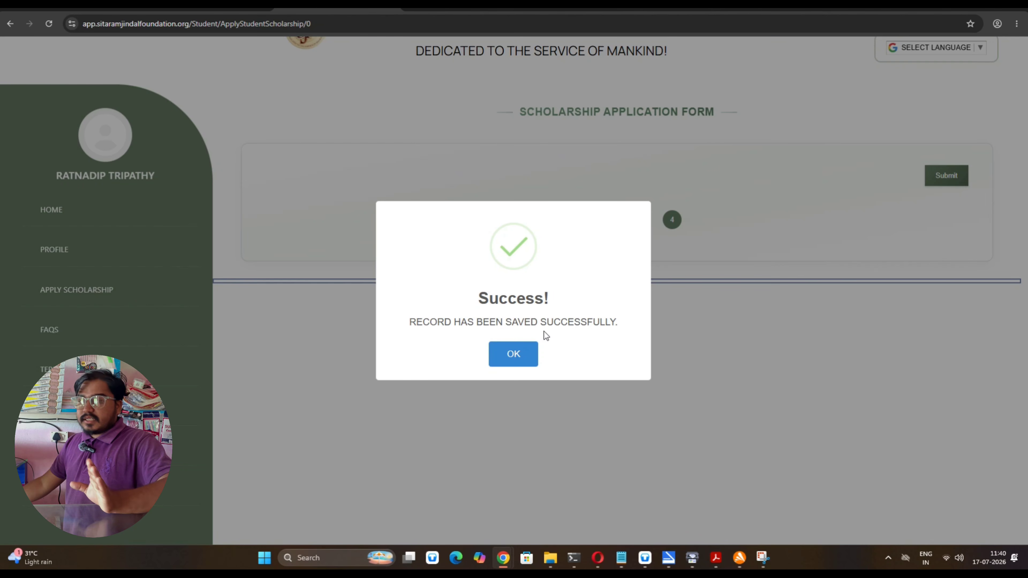
# Acknowledge the save, scroll through the application preview, then go to My Applications via HOME
pyautogui.click(517, 353)
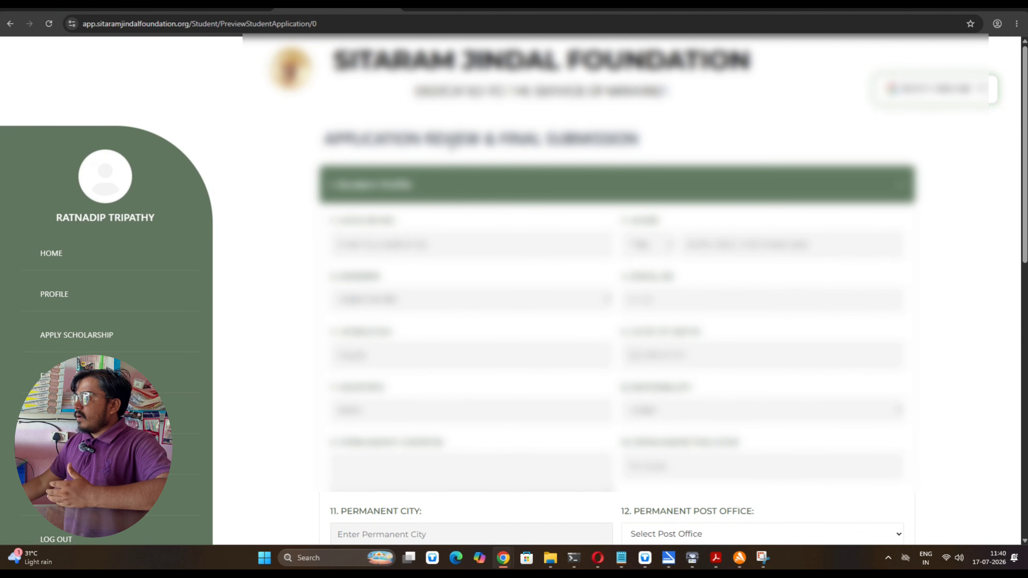
pyautogui.scroll(-3, 531, 251)
pyautogui.scroll(-10, 531, 251)
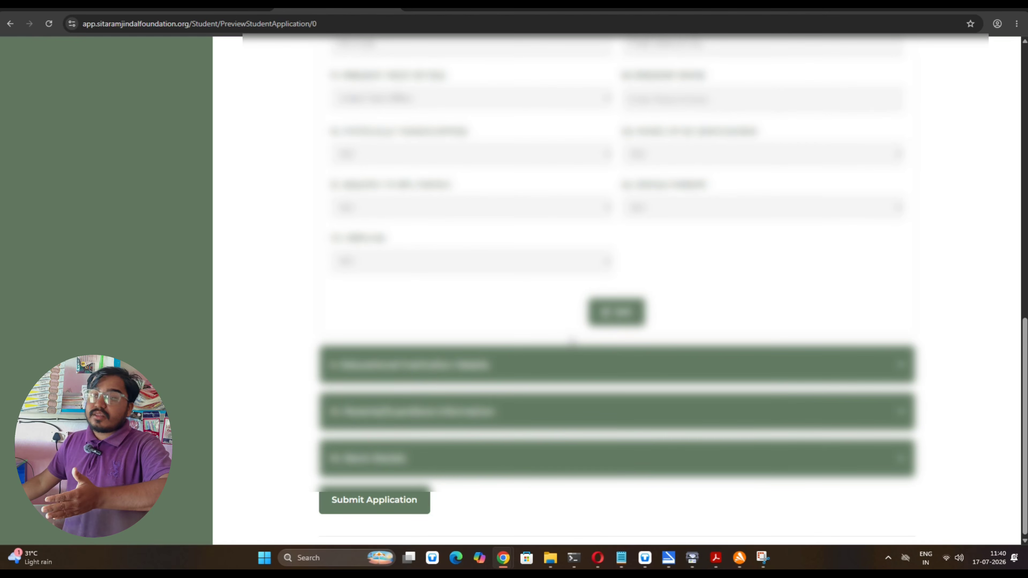
pyautogui.scroll(20, 572, 341)
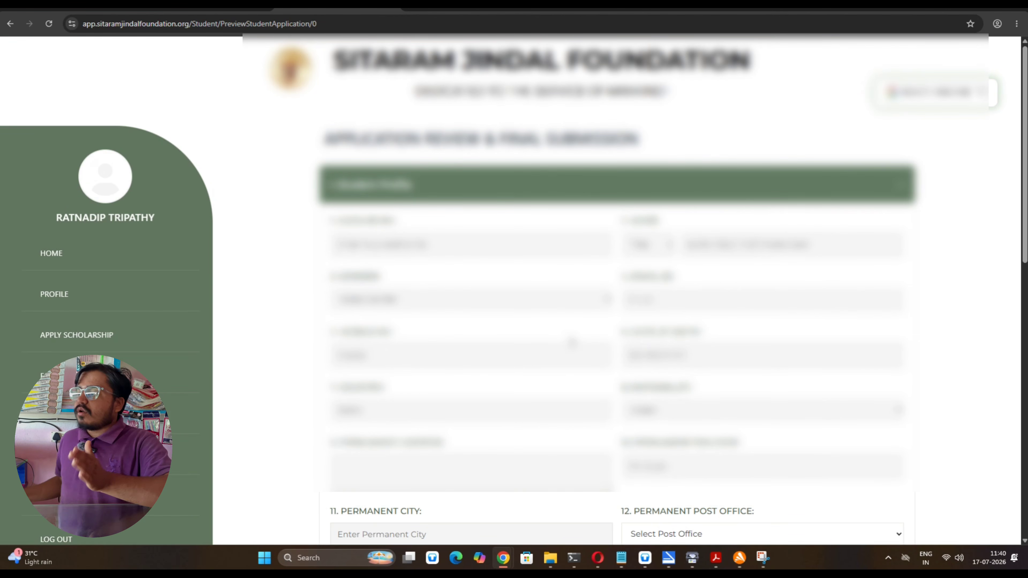
pyautogui.click(123, 264)
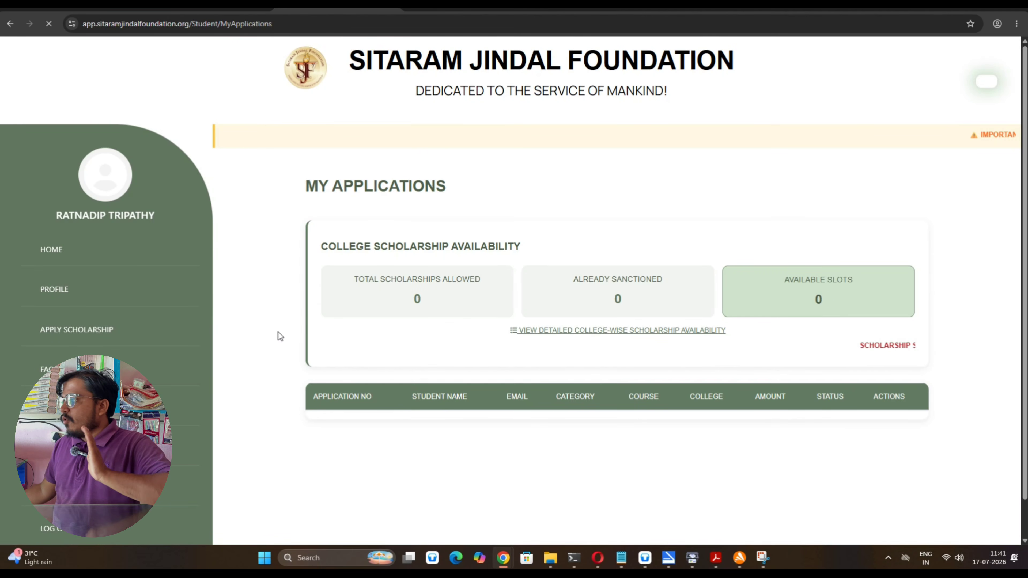